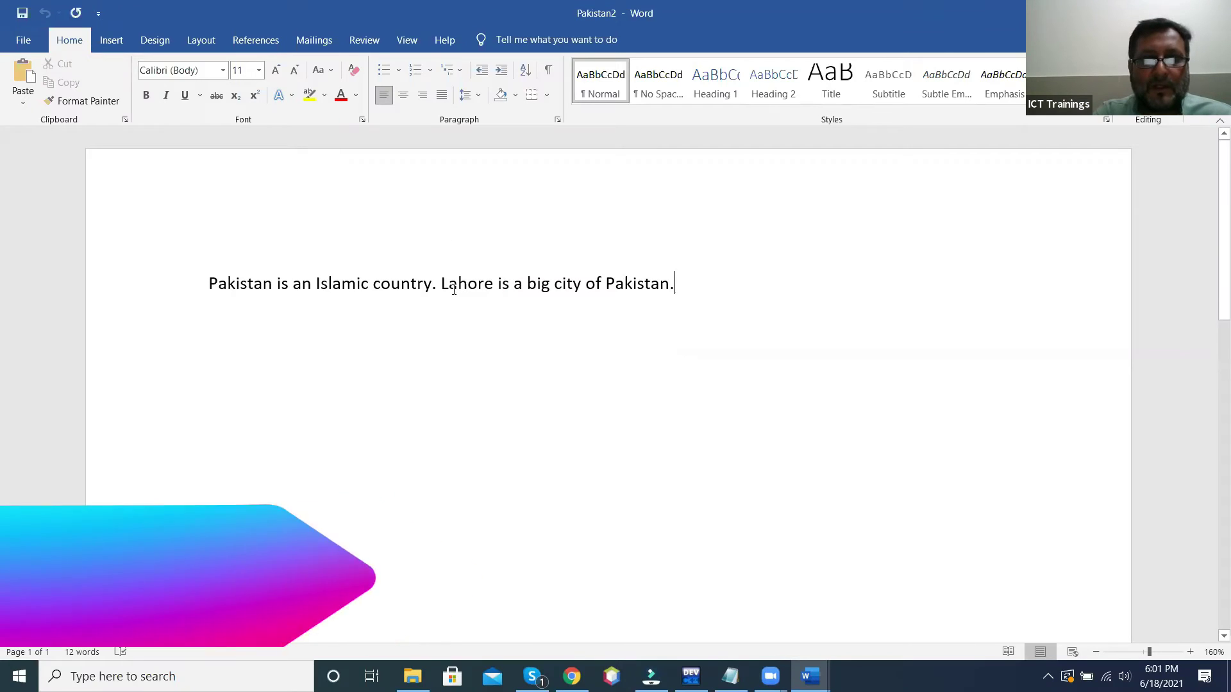
Step: Add 'of Pakistan.' and a line of random filler text ending in a period, then switch to Chrome
click(442, 285)
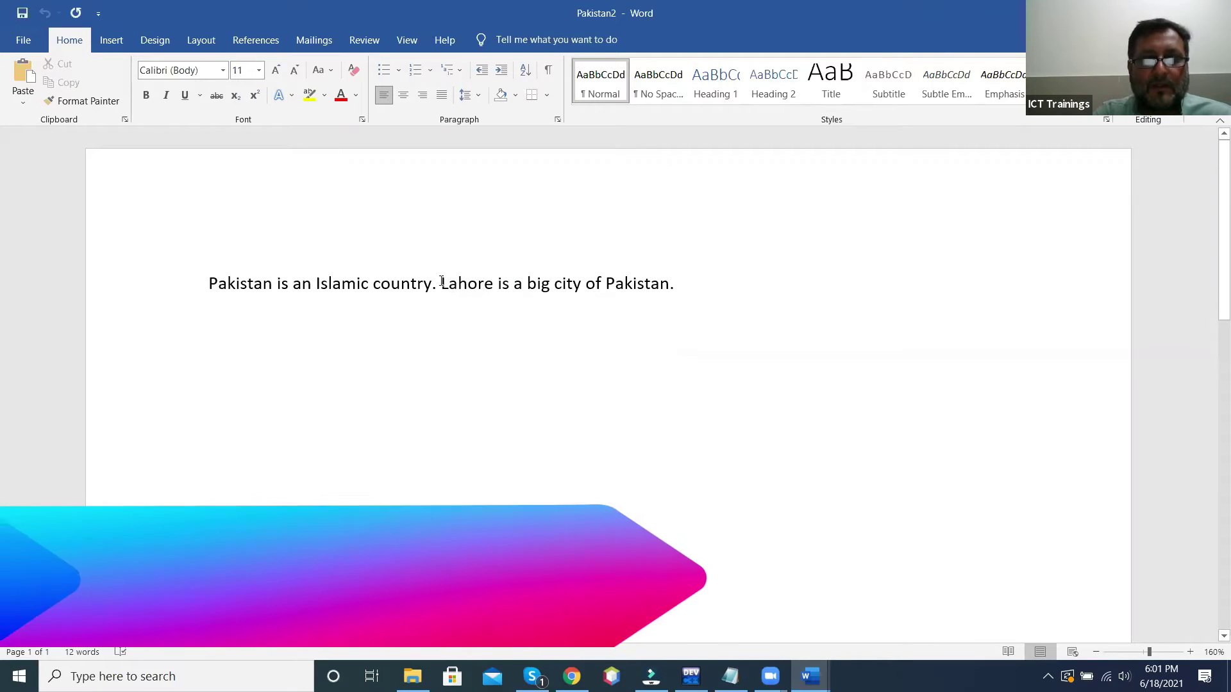
text(of)
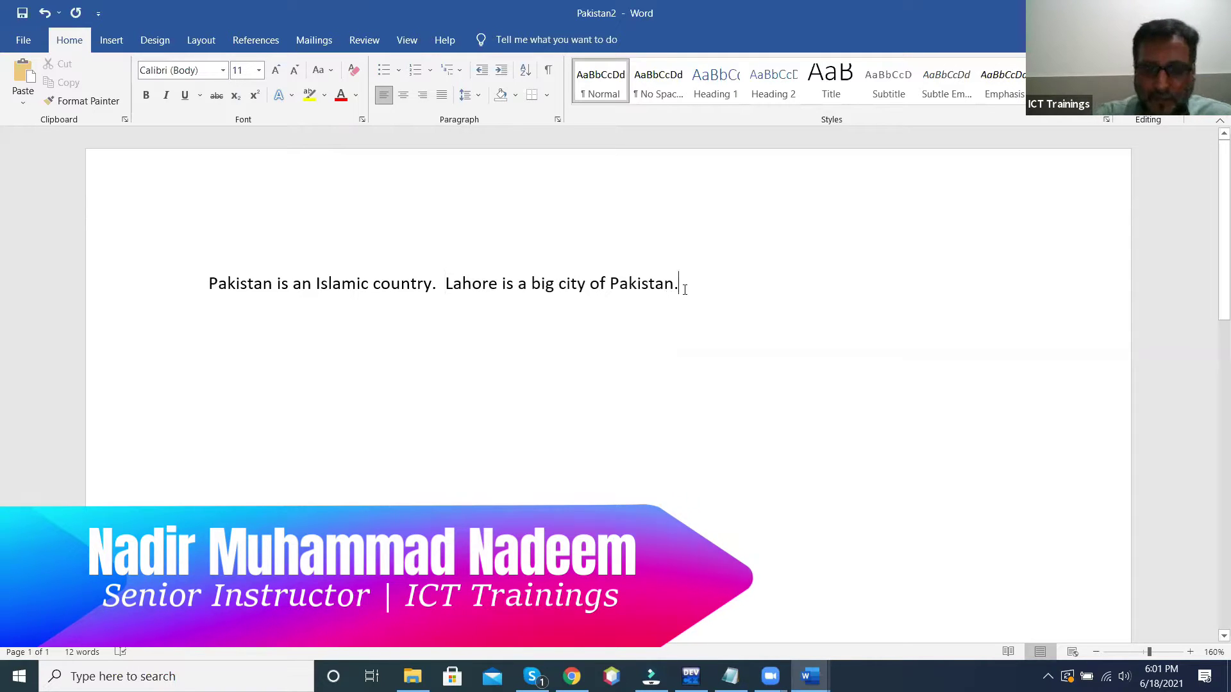
text( Pakistan.)
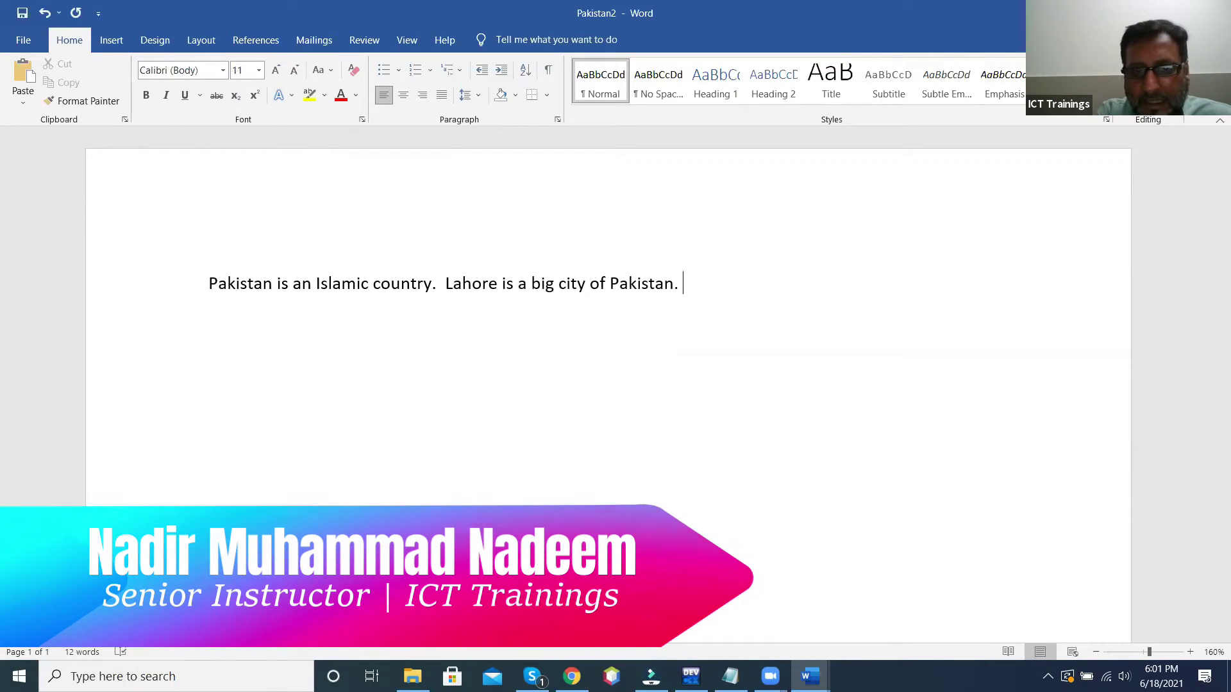
text( Kajshdjkashdkjhkjhjksahdjkhask)
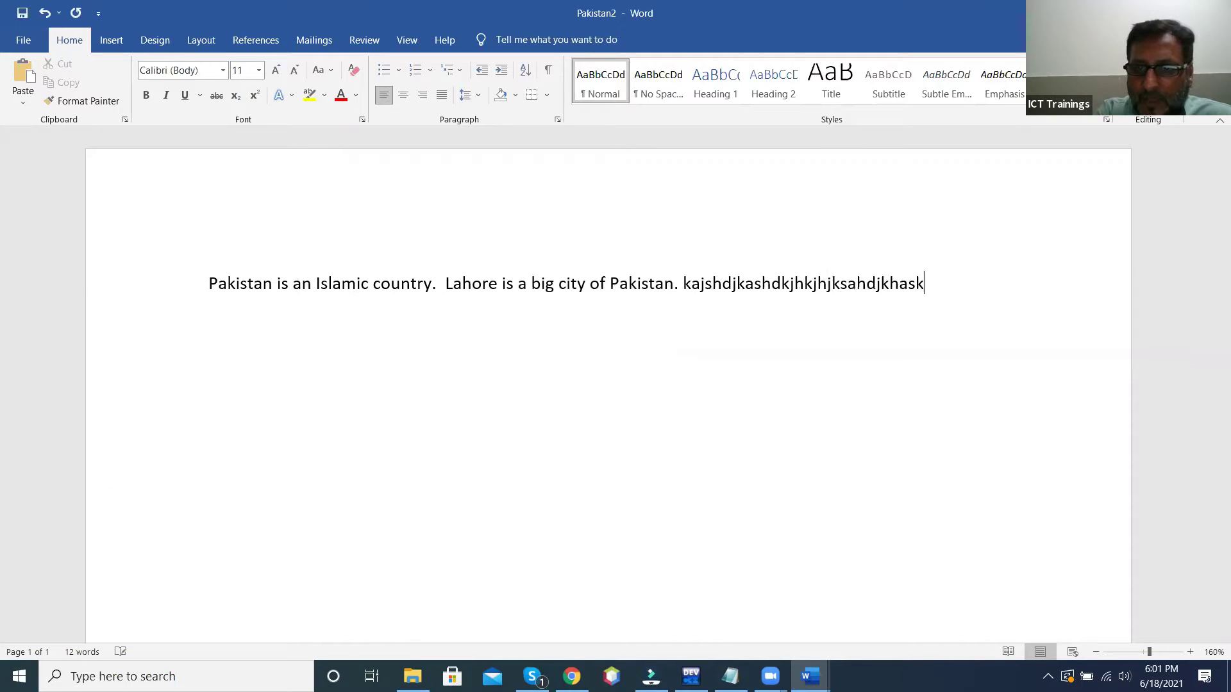
text( sajkdhkjsa dkj kddhkjah)
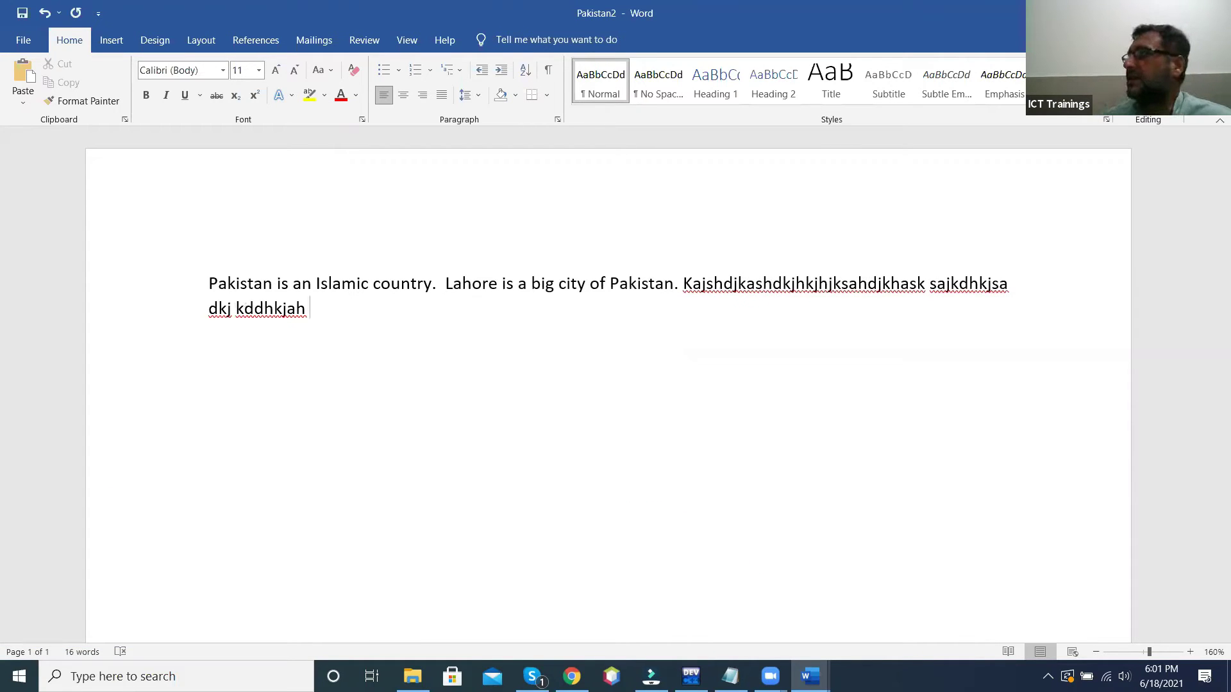
key(BackSpace)
text(.)
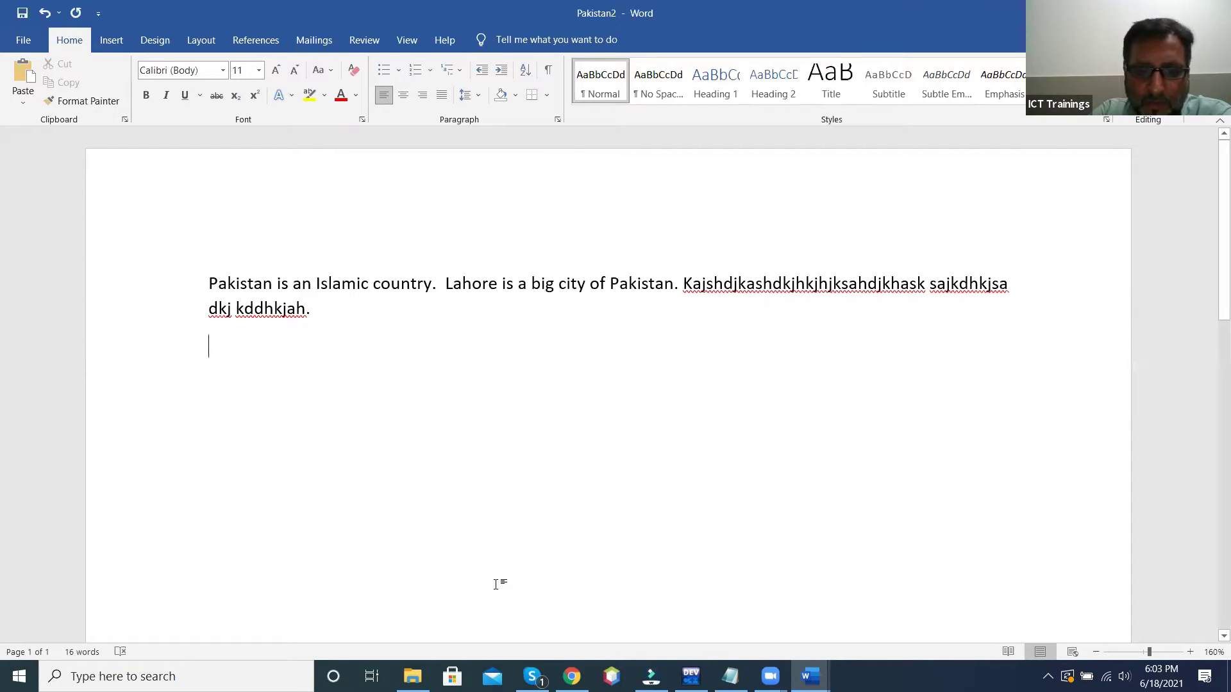
key(alt+Tab)
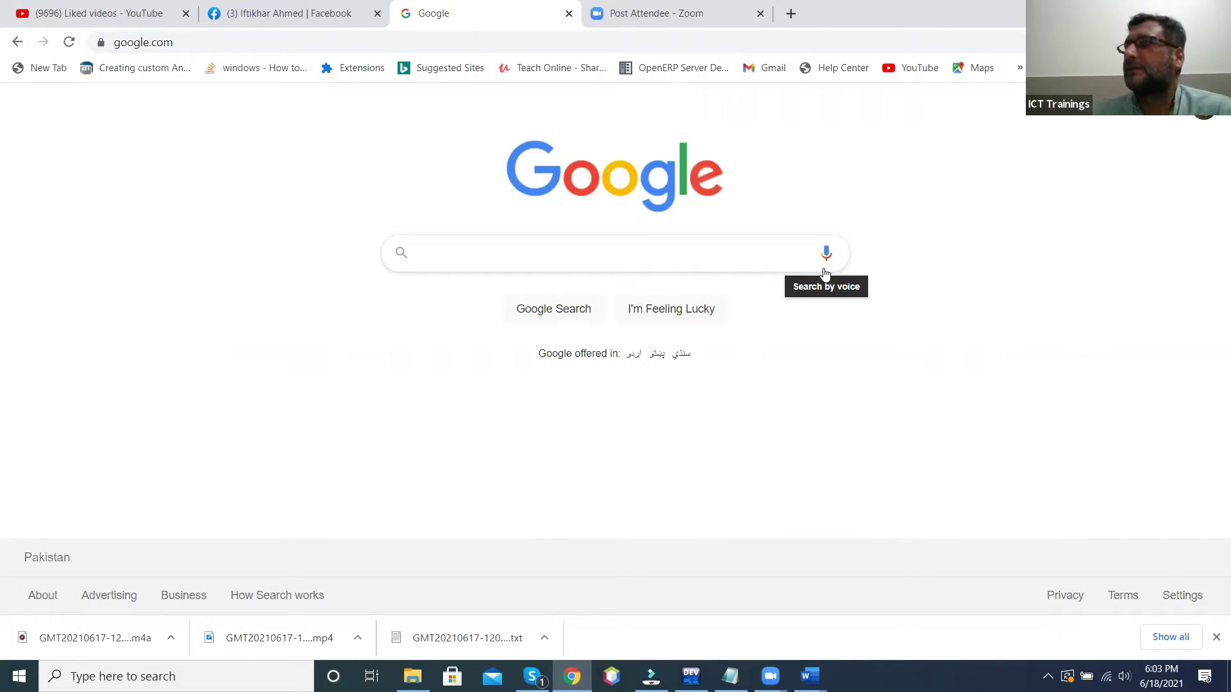
Step: Search Google for 'lahore'
click(502, 251)
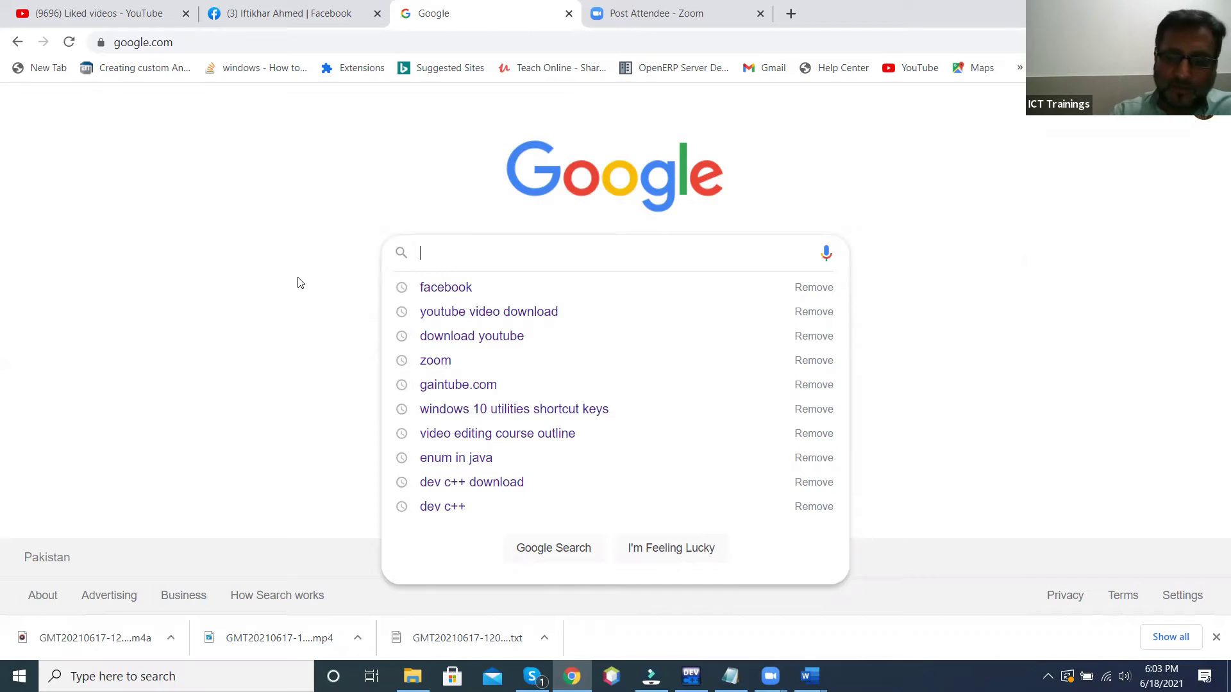
text(lahore)
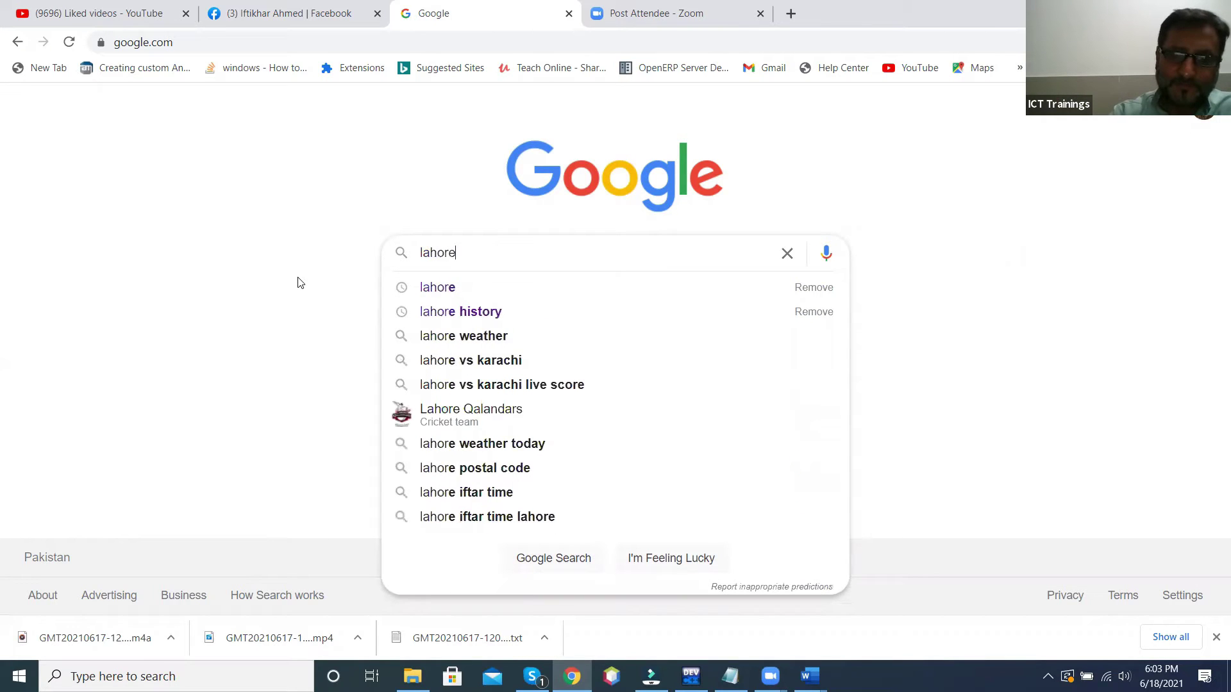
key(Return)
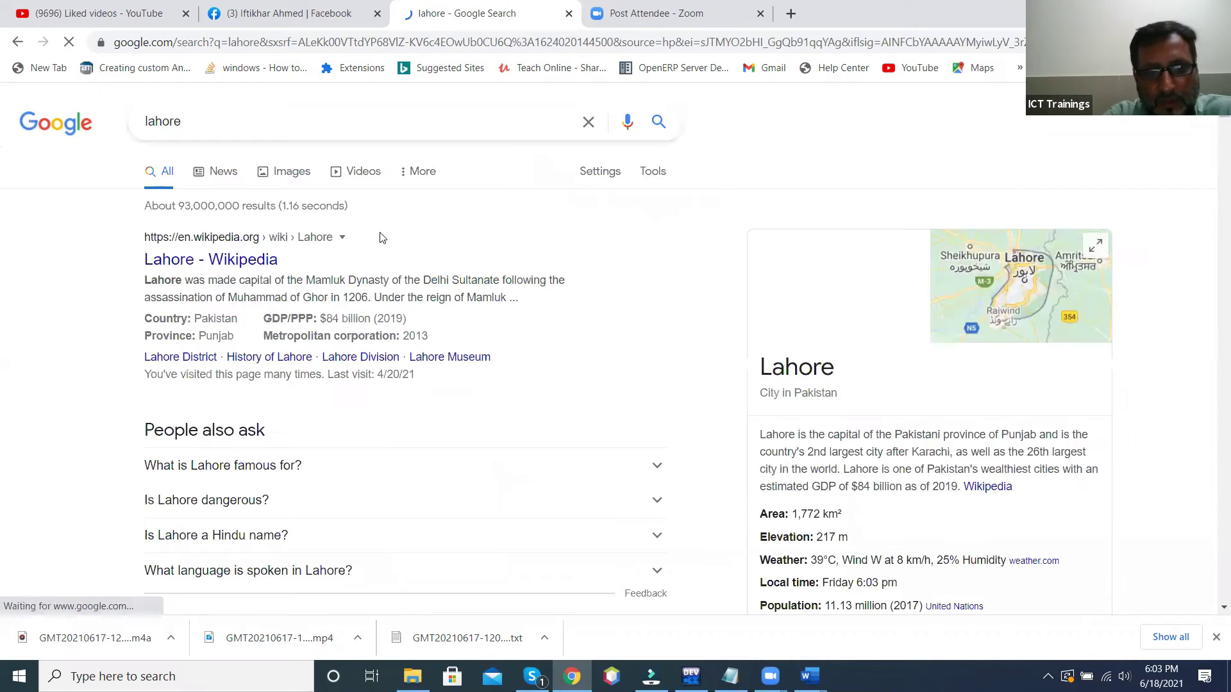
Step: Open the 'Lahore - Wikipedia' result in a new tab and switch to that tab
scroll(382, 240, down, 3)
scroll(383, 241, down, 12)
scroll(383, 240, down, 6)
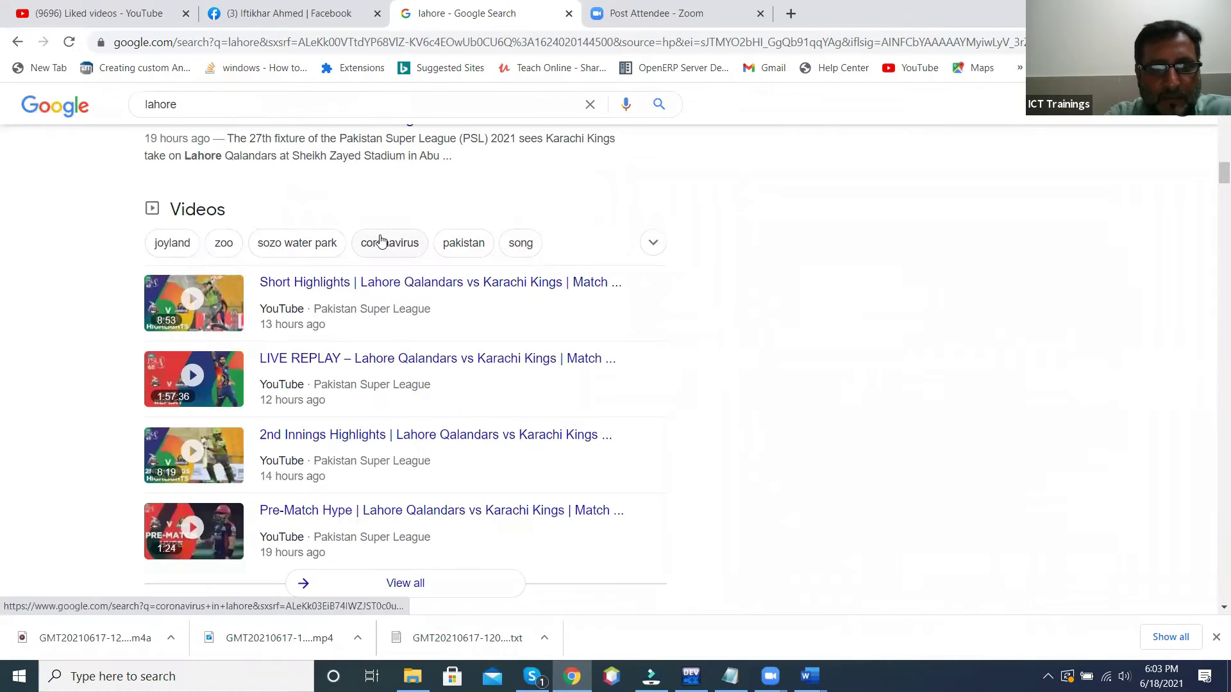
scroll(381, 242, up, 8)
scroll(381, 241, up, 5)
scroll(382, 242, up, 3)
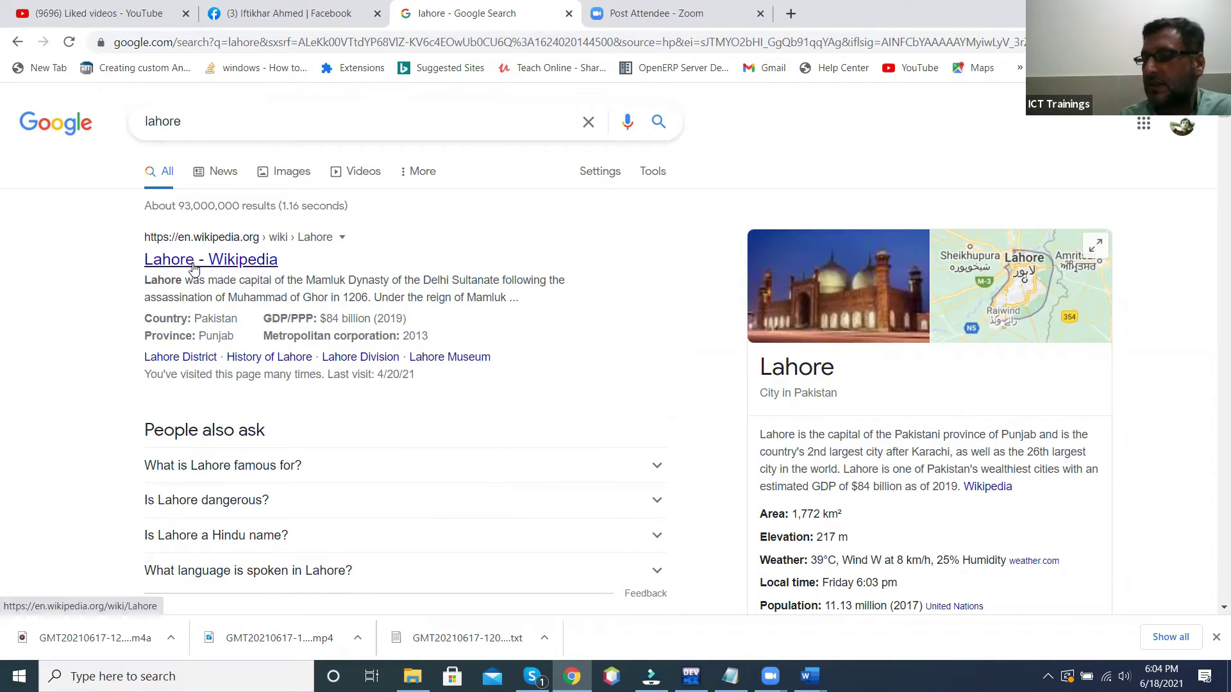
right_click(235, 265)
click(290, 273)
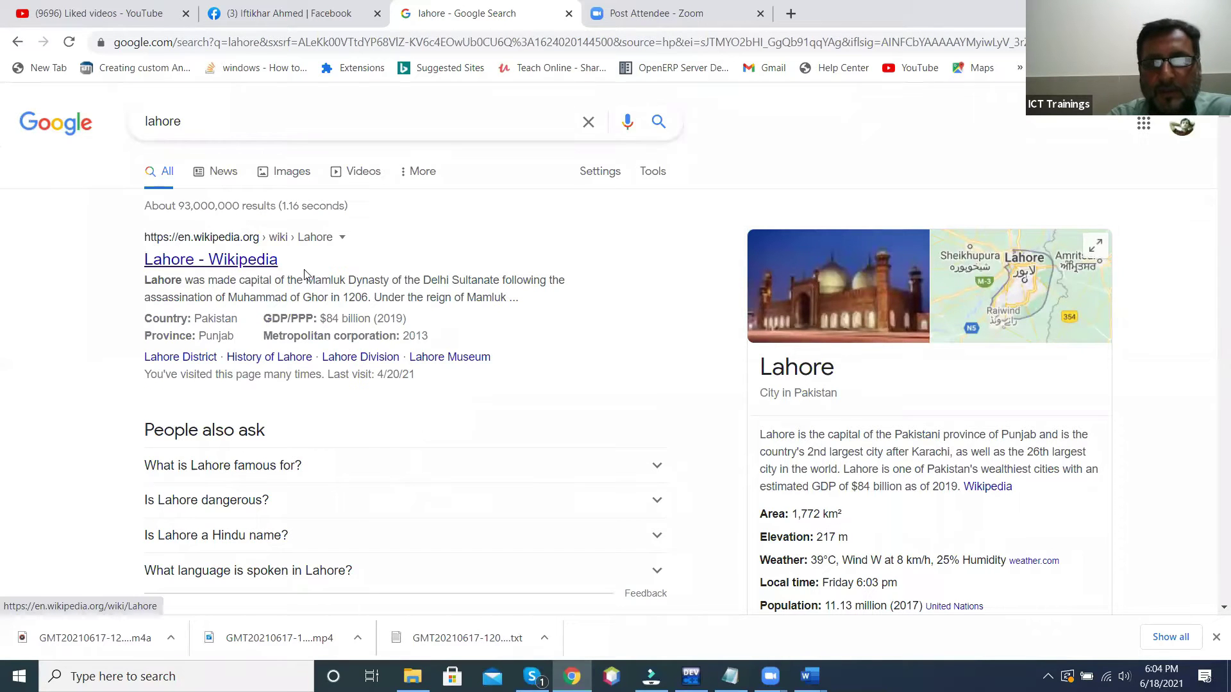
click(678, 28)
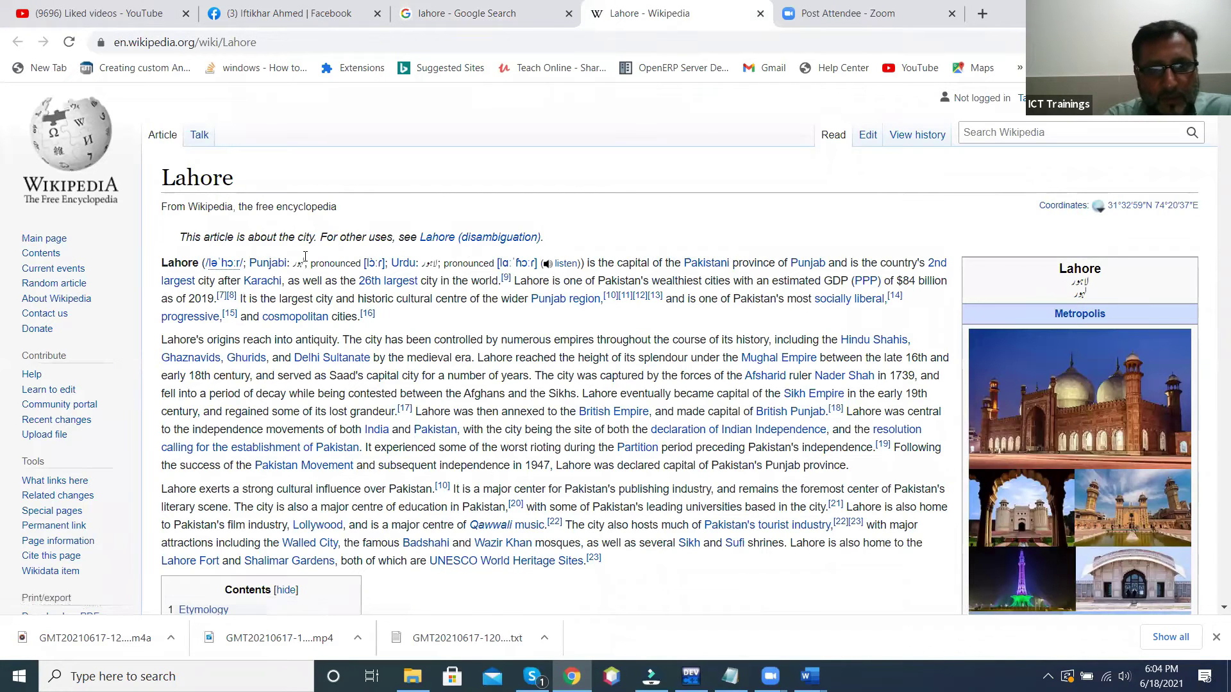
Step: Skim the Lahore article, then drag-select its opening text starting at 'Lahore'
scroll(668, 297, down, 1)
scroll(668, 296, down, 5)
scroll(668, 296, down, 3)
scroll(668, 296, down, 10)
scroll(668, 296, down, 8)
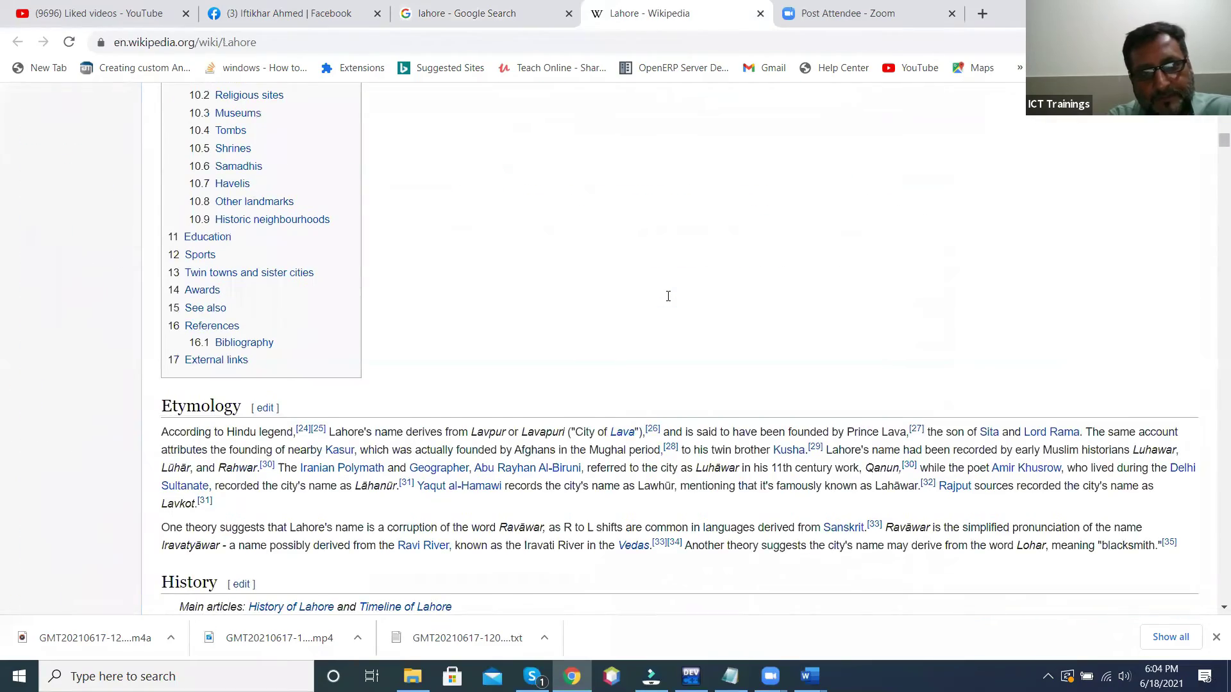
scroll(668, 296, down, 10)
scroll(667, 296, down, 6)
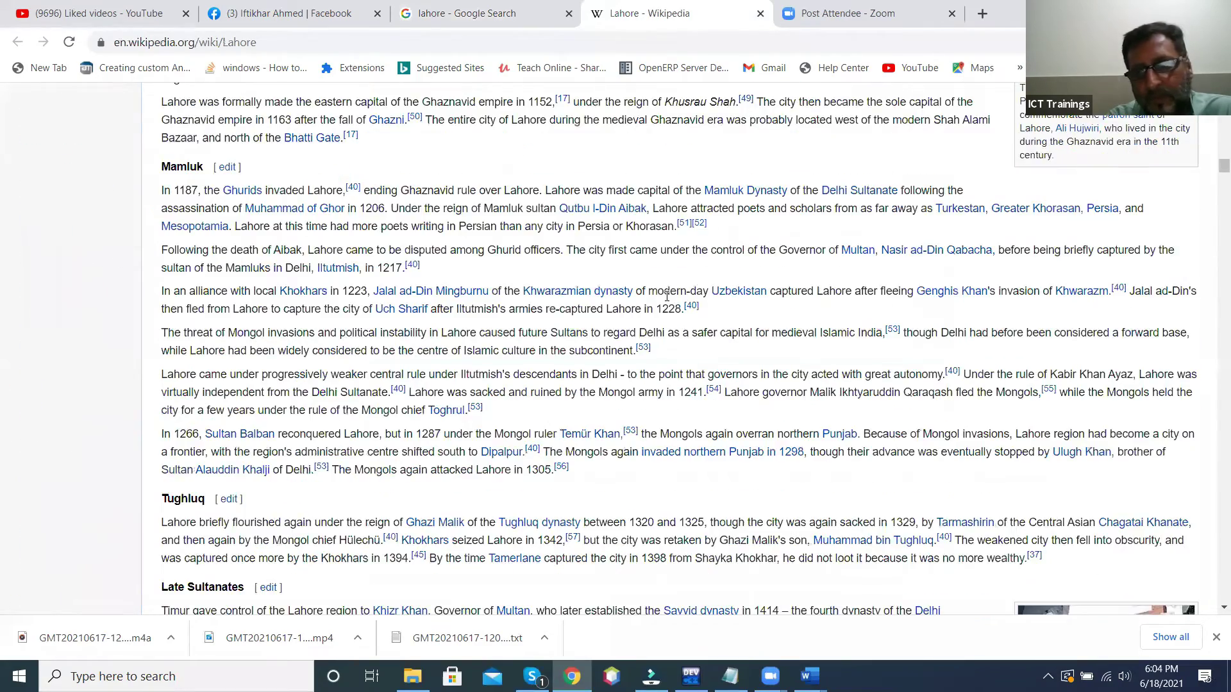
scroll(667, 296, down, 15)
scroll(667, 296, down, 1)
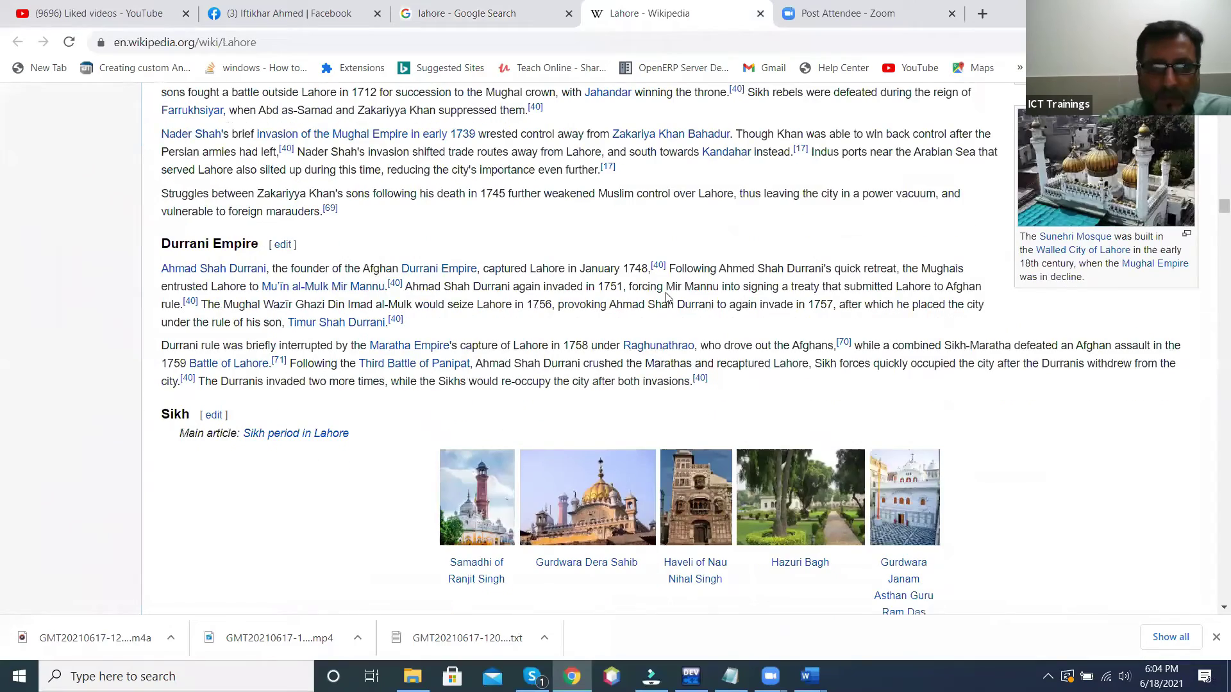
scroll(666, 296, up, 10)
scroll(666, 296, up, 5)
scroll(667, 296, up, 15)
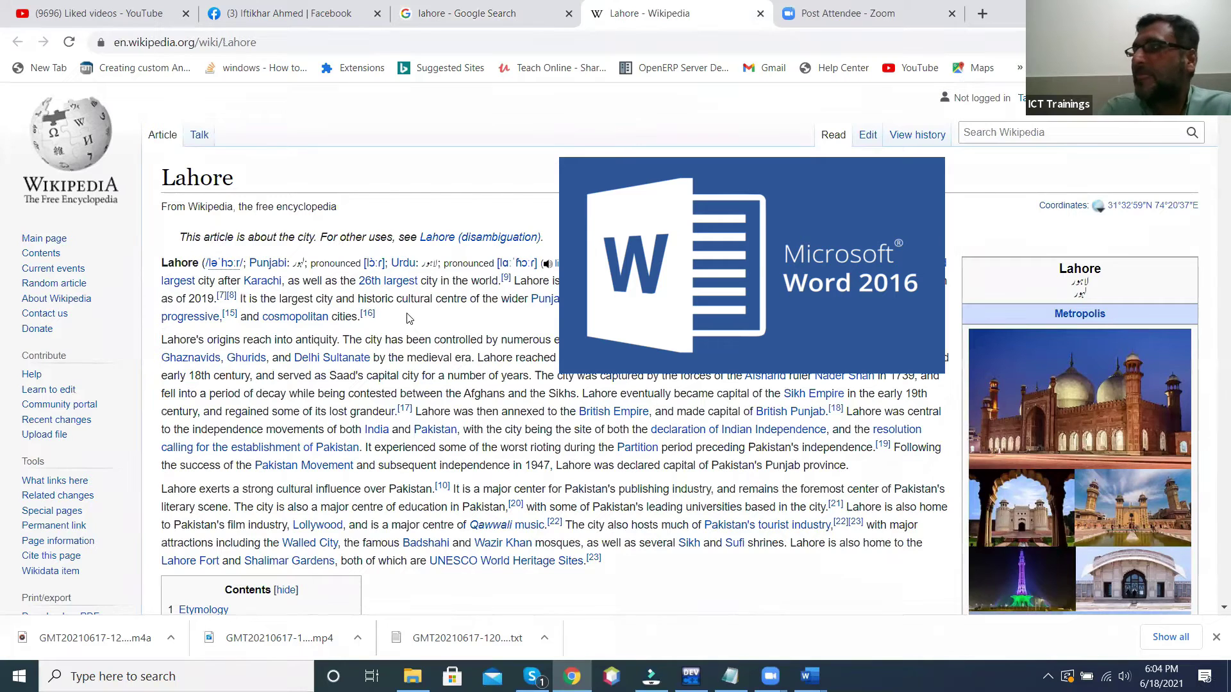
drag(162, 262, 349, 281)
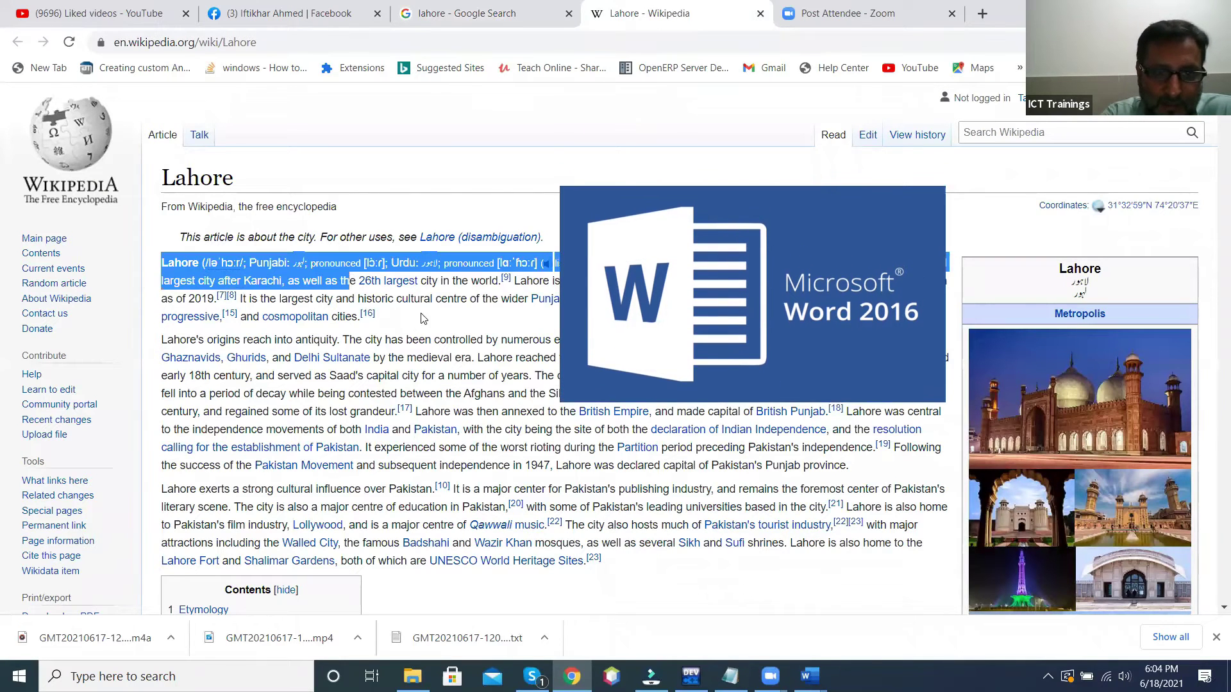
mouse_move(423, 318)
mouse_down()
mouse_move(868, 464)
mouse_move(852, 449)
mouse_up()
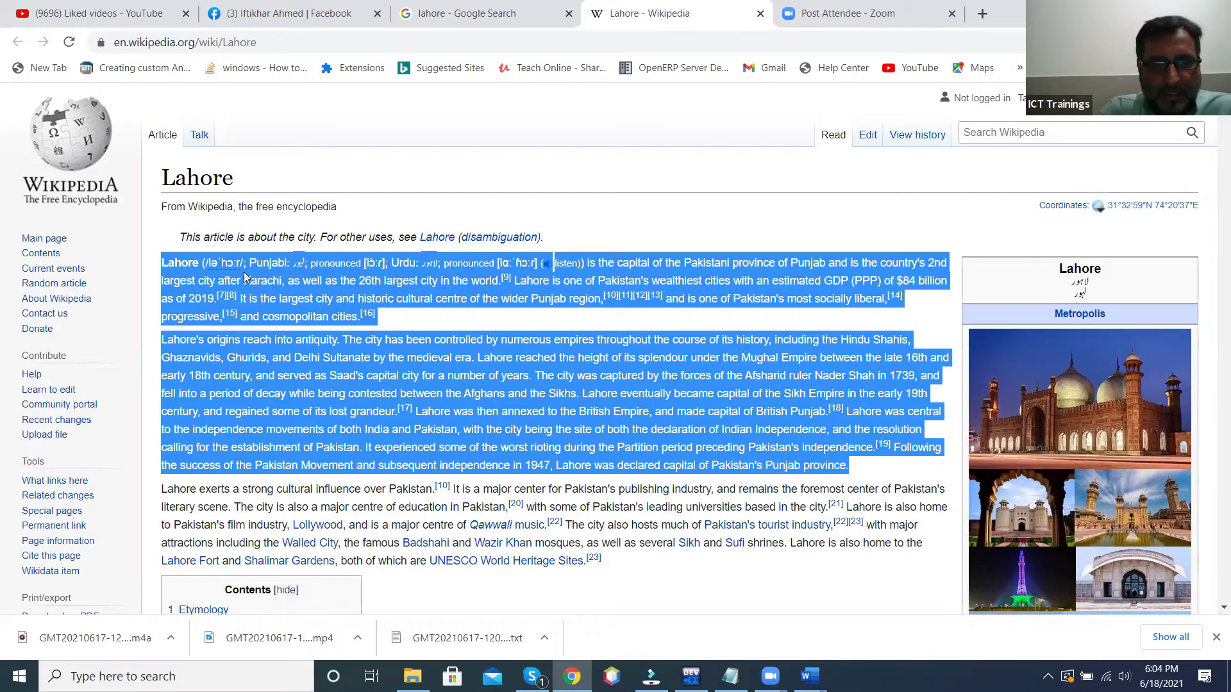
Step: Redo the selection so it starts at 'Lahore' at the beginning of the lead paragraph
click(165, 264)
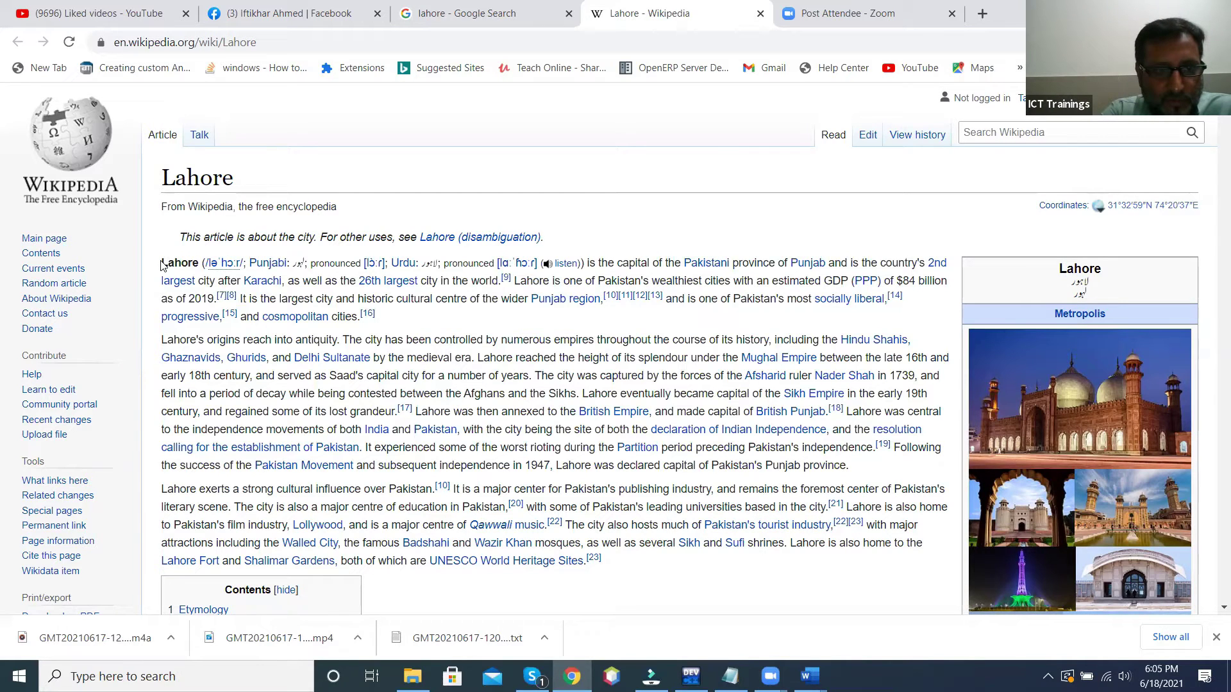
drag(162, 265, 428, 321)
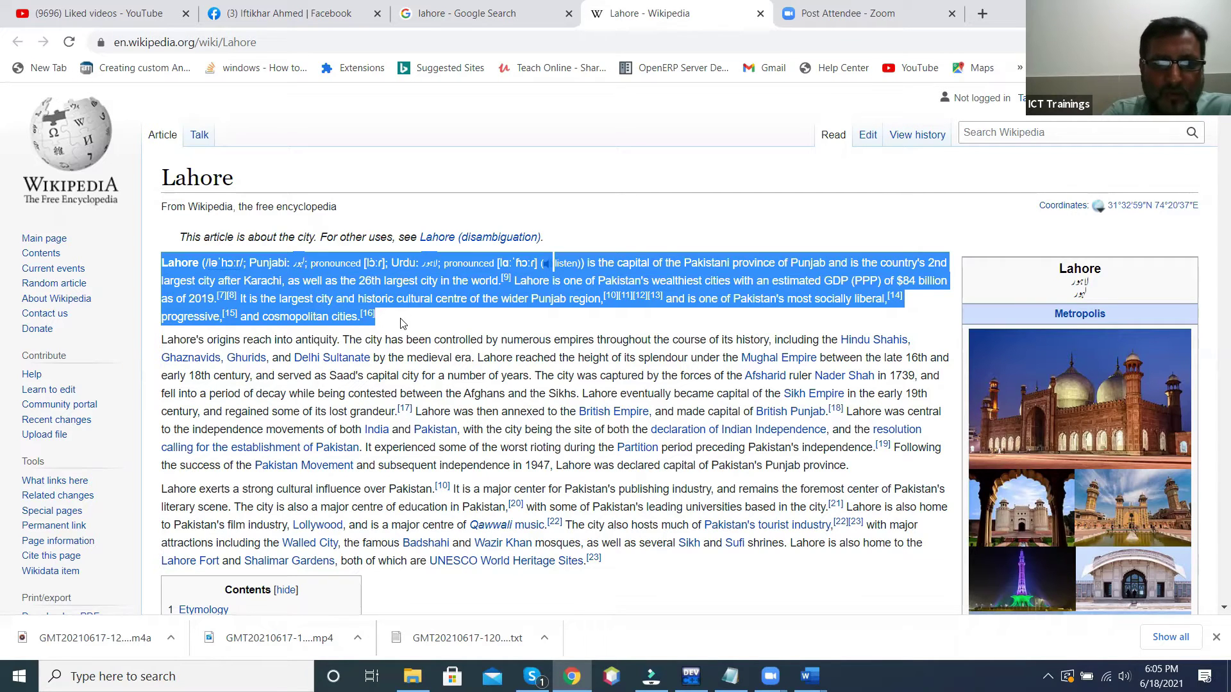
click(163, 263)
mouse_move(162, 265)
mouse_down()
mouse_move(433, 337)
mouse_move(503, 34)
mouse_up()
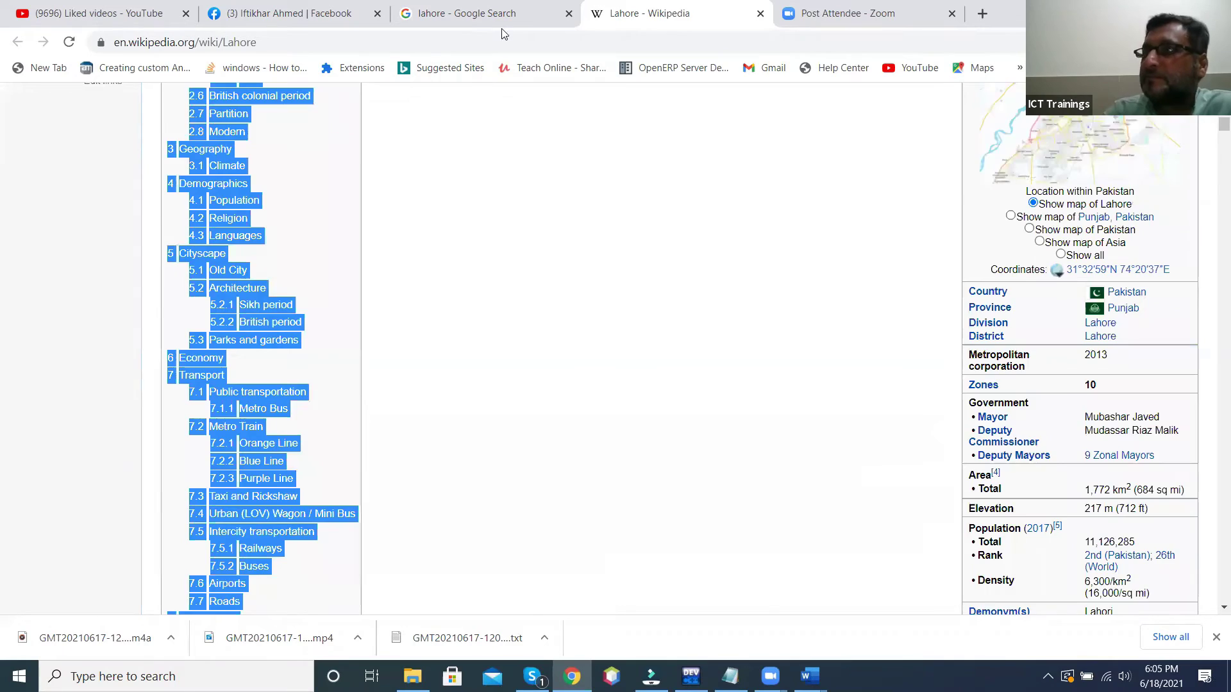
scroll(504, 33, down, 5)
scroll(432, 277, up, 15)
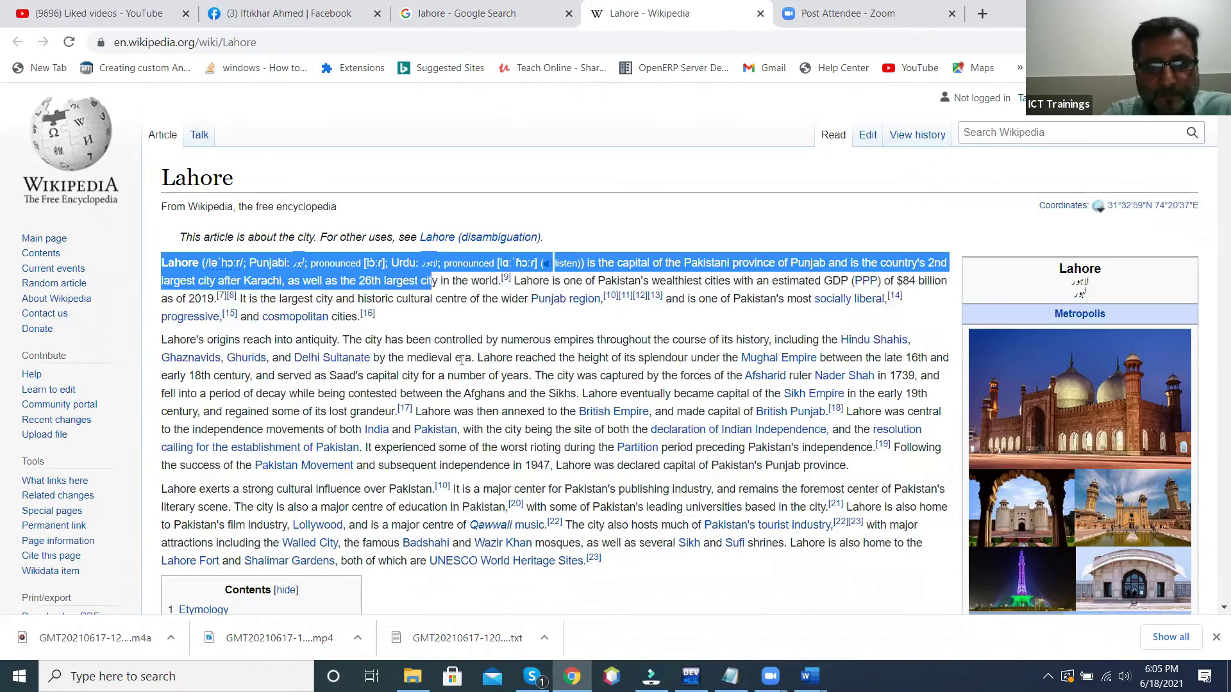
drag(432, 277, 456, 334)
drag(434, 264, 424, 265)
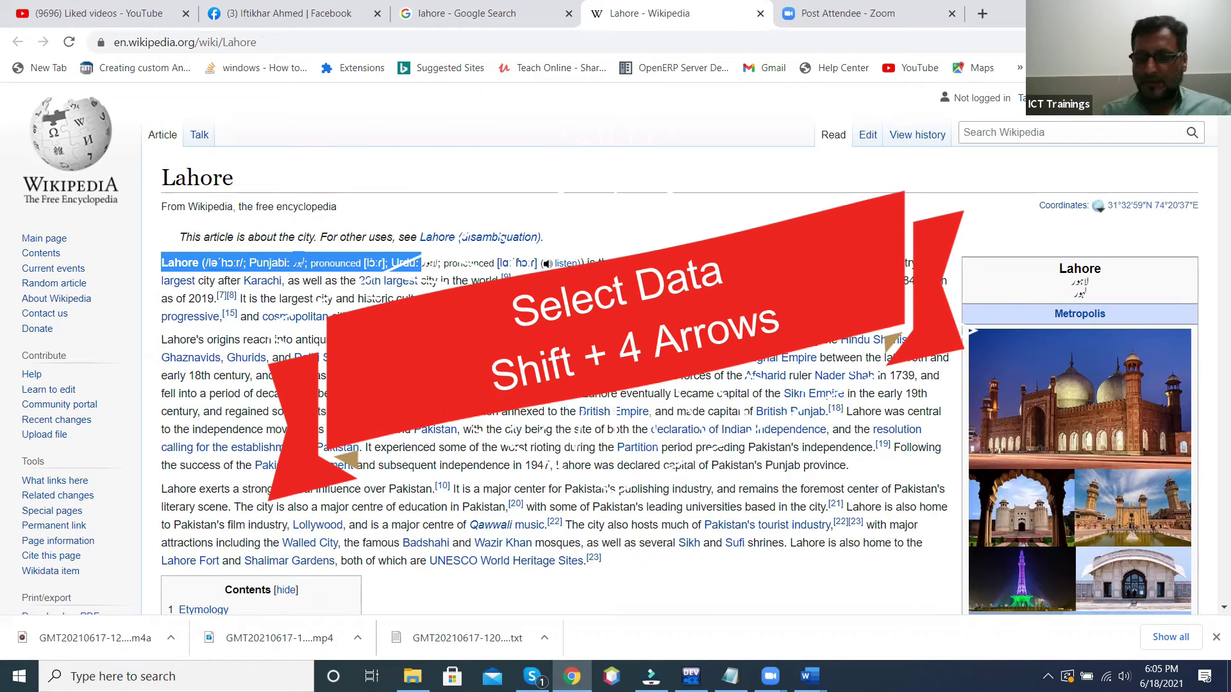
Step: Extend the selection through the third introductory paragraph and copy the three Lahore paragraphs
key(shift+Down)
key(shift+Down)
key(shift+Down)
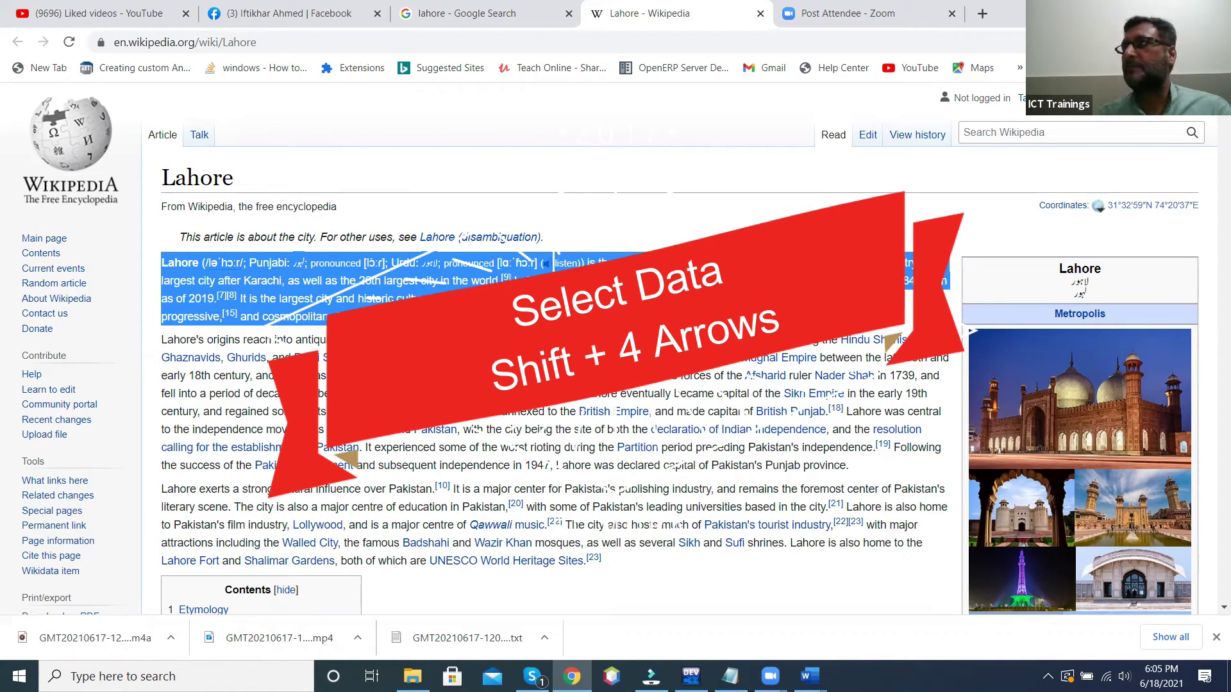
key(shift+Down)
key(shift+Down)
key(shift+Down)
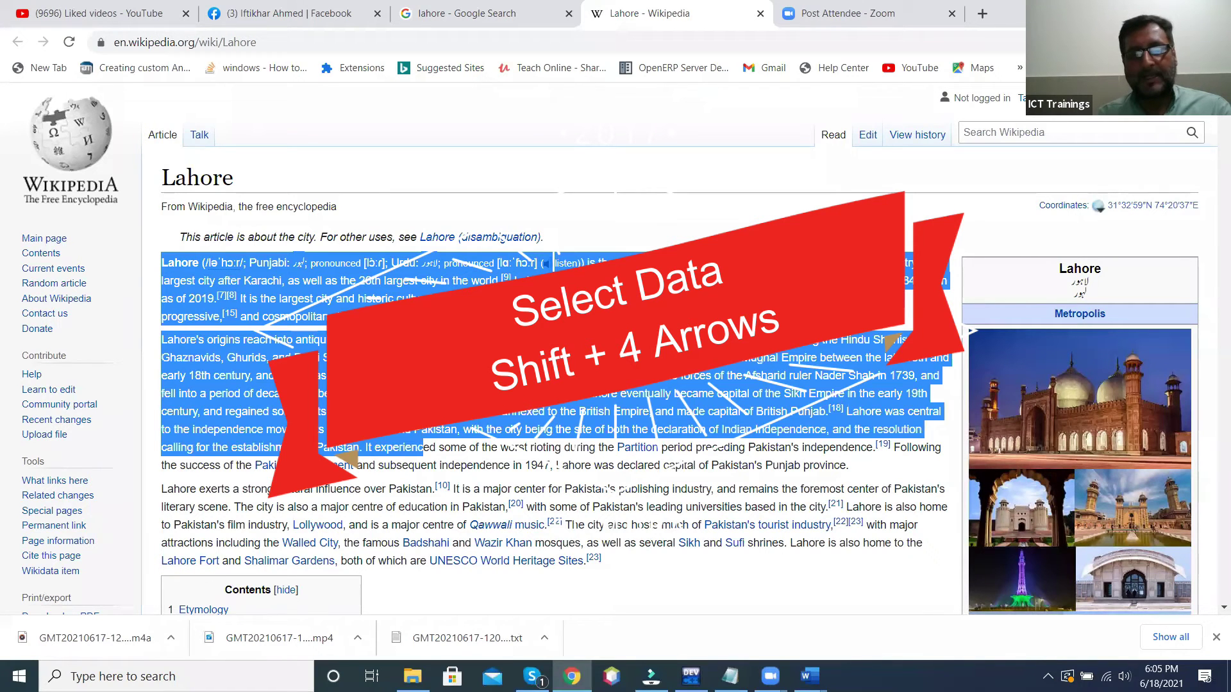
key(shift+Right)
key(shift+Right)
key(shift+Right)
key(shift+Right)
key(shift+Right)
key(shift+Right)
key(shift+Right)
key(shift+Right)
key(shift+Right)
key(shift+Right)
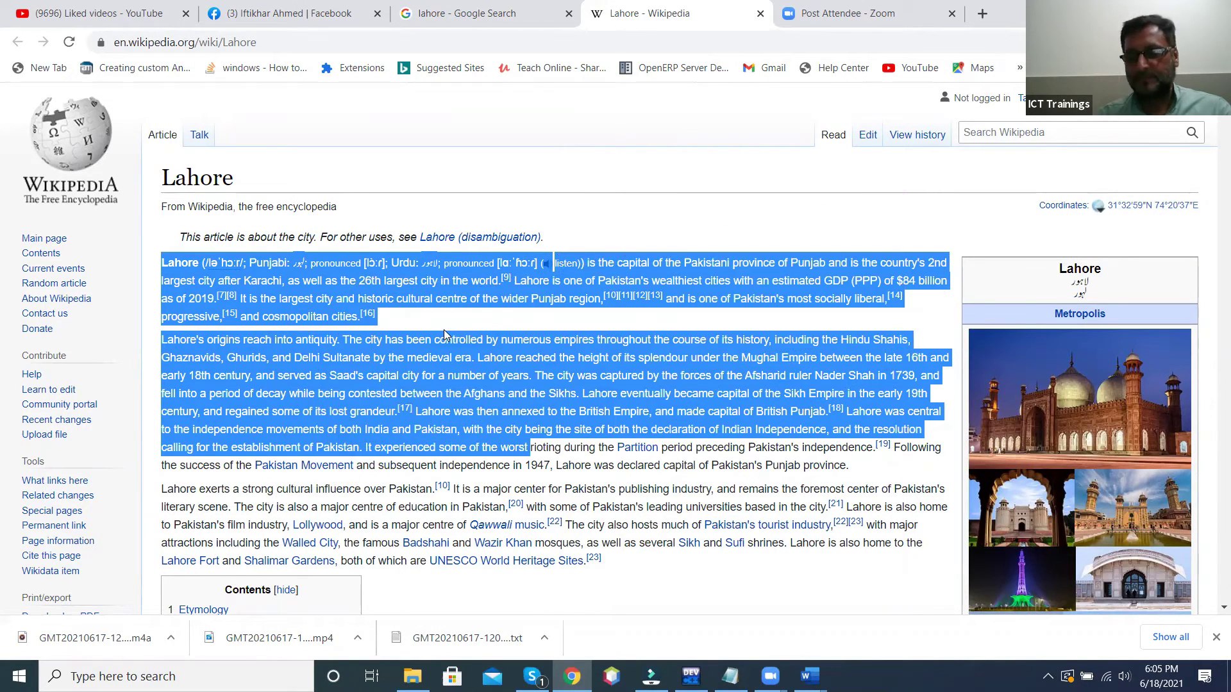
key(shift+Down)
key(shift+Down)
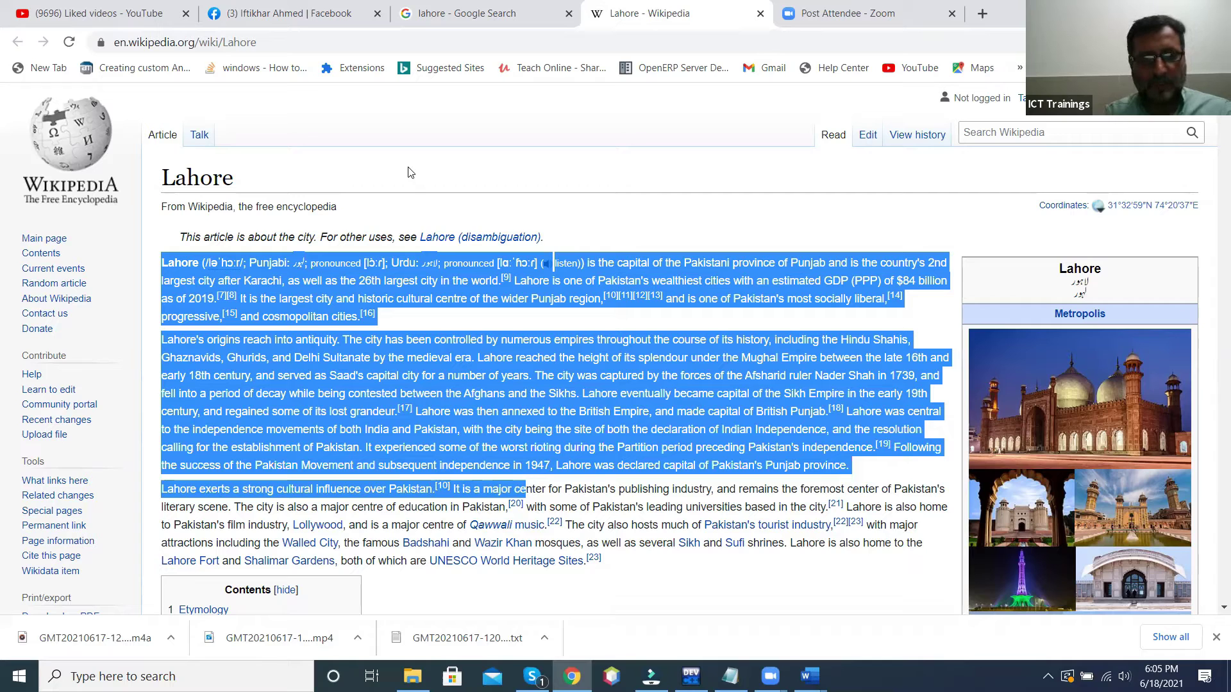
key(shift+Left)
key(shift+Left)
key(shift+Left)
key(shift+Left)
key(shift+Left)
key(shift+Left)
key(shift+Left)
key(shift+Left)
key(shift+Left)
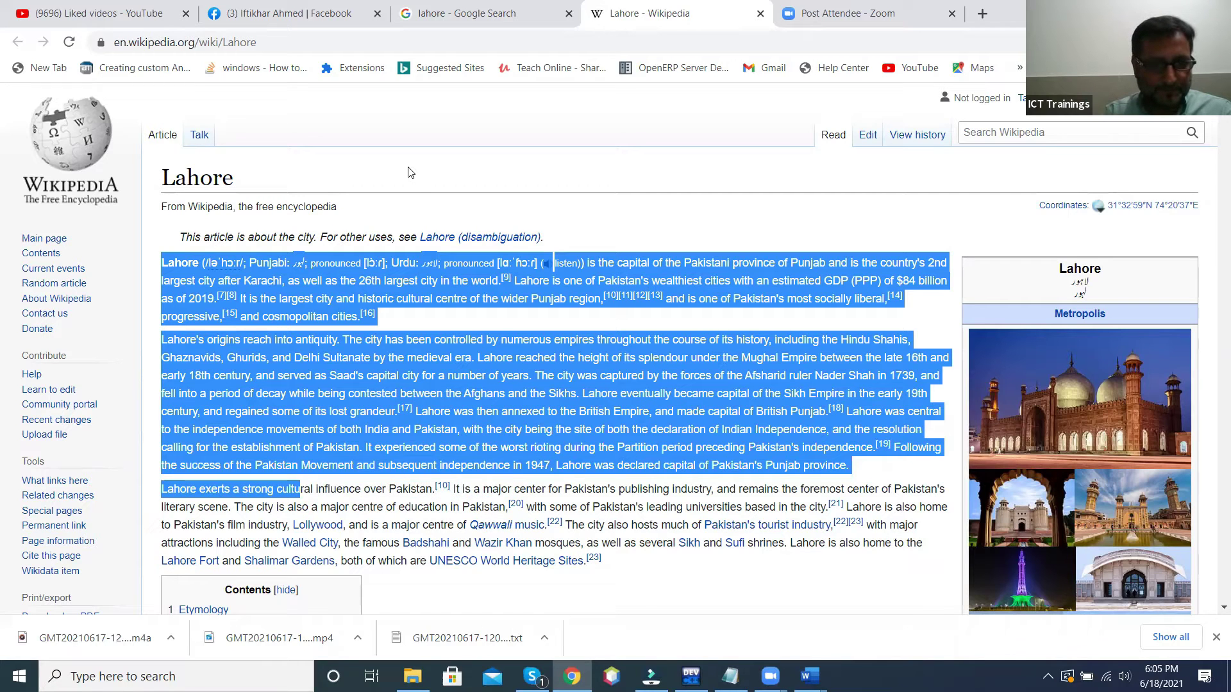
key(shift+Left)
key(shift+Left)
key(shift+Left)
key(shift+Left)
key(shift+Left)
key(shift+Left)
key(shift+Left)
key(shift+Left)
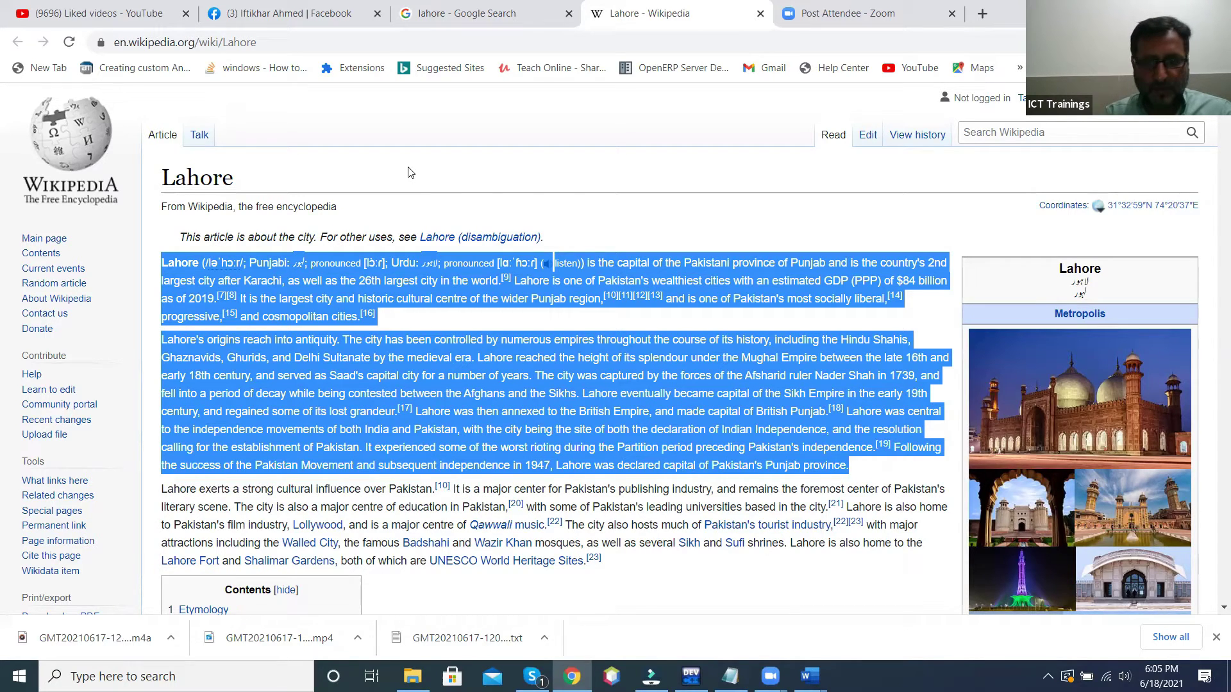
key(shift+Down)
key(shift+Down)
key(shift+Down)
key(shift+Down)
key(shift+Down)
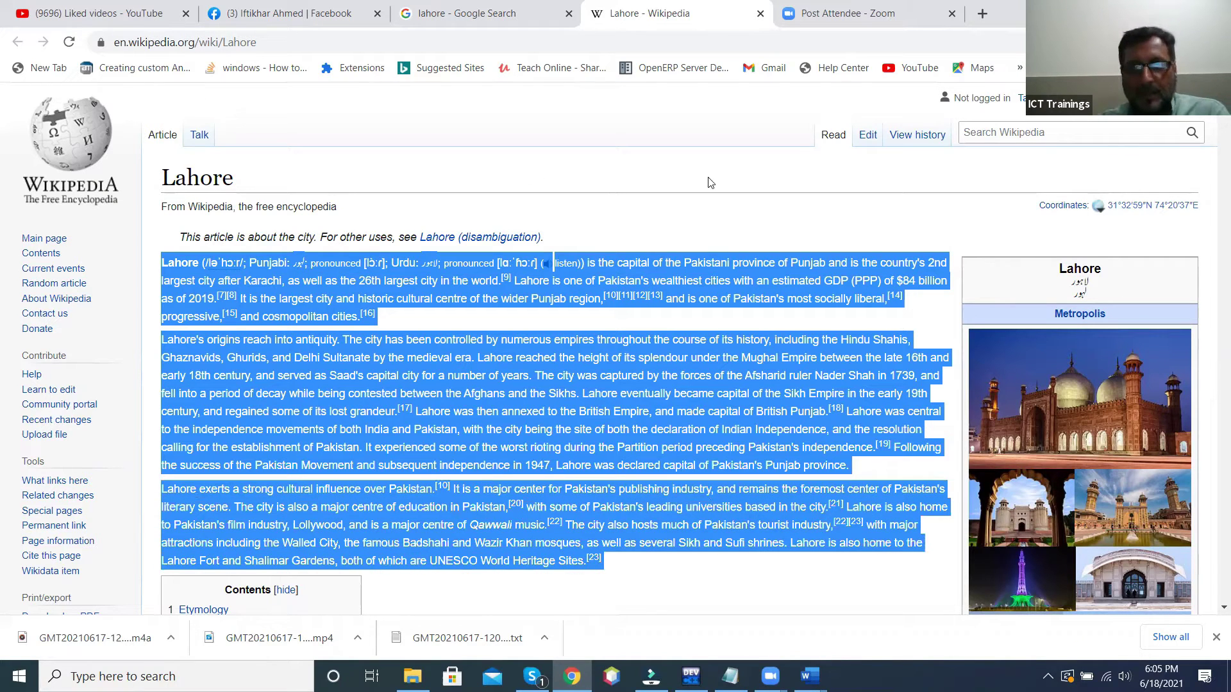
right_click(712, 350)
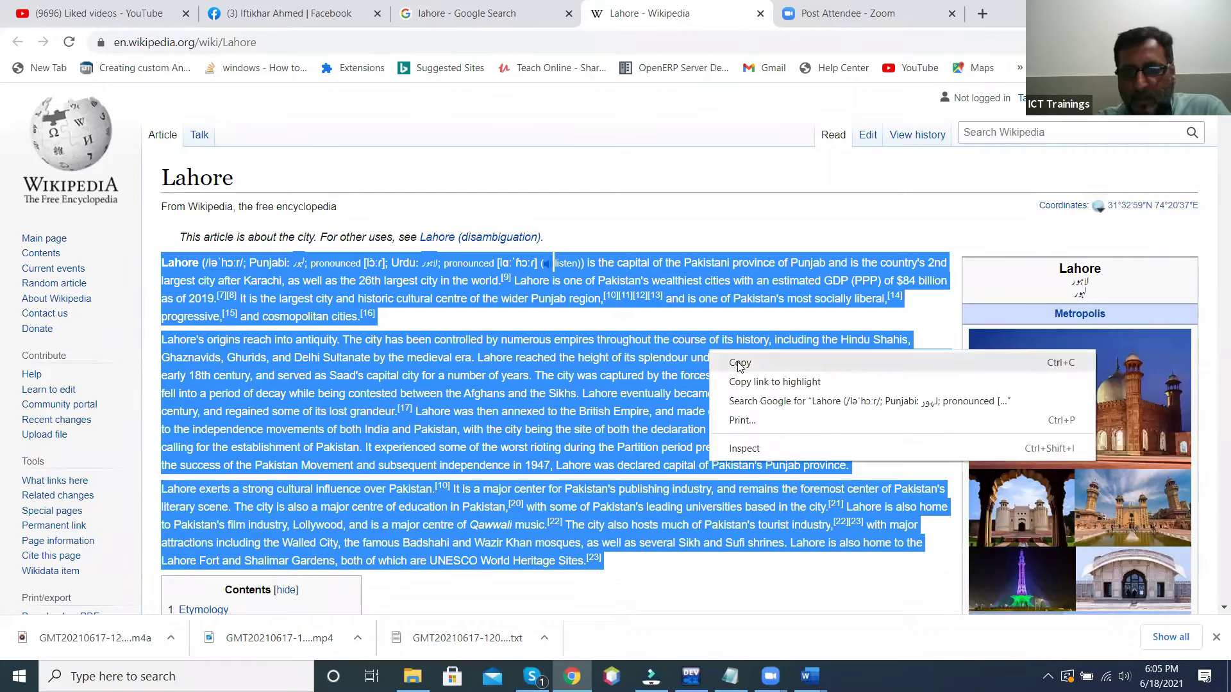
click(740, 363)
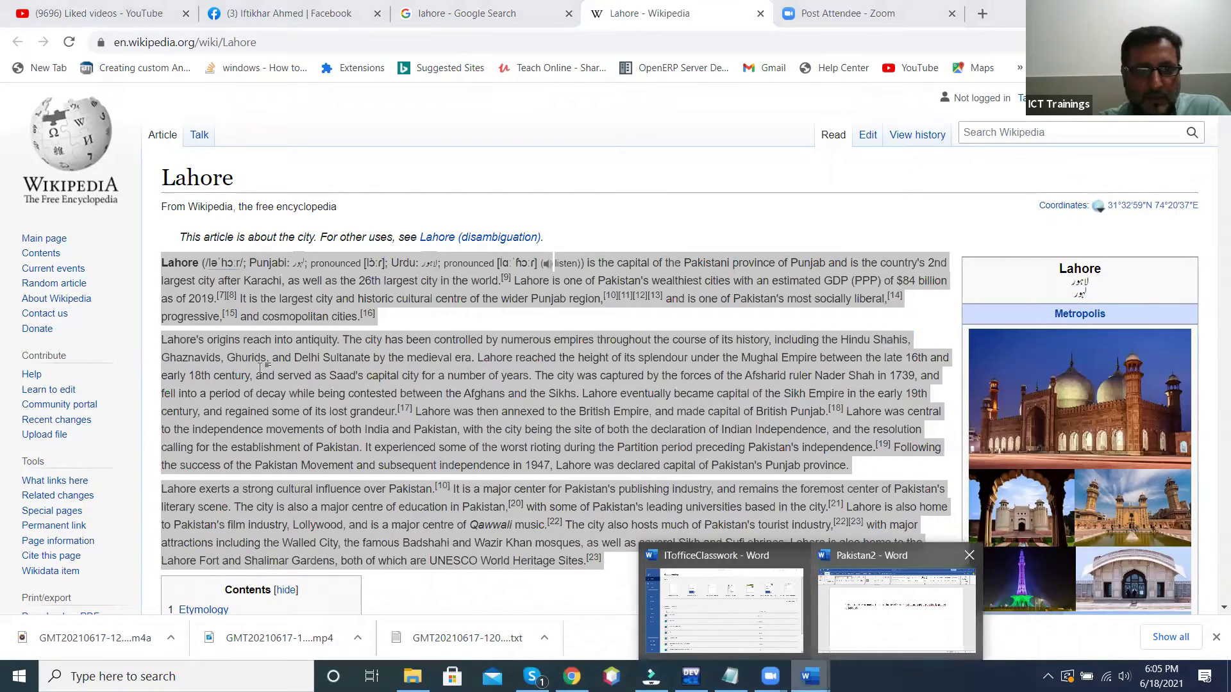
Step: Return to Pakistan2 in Word and paste the copied Lahore paragraphs
mouse_move(808, 675)
click(730, 596)
right_click(218, 344)
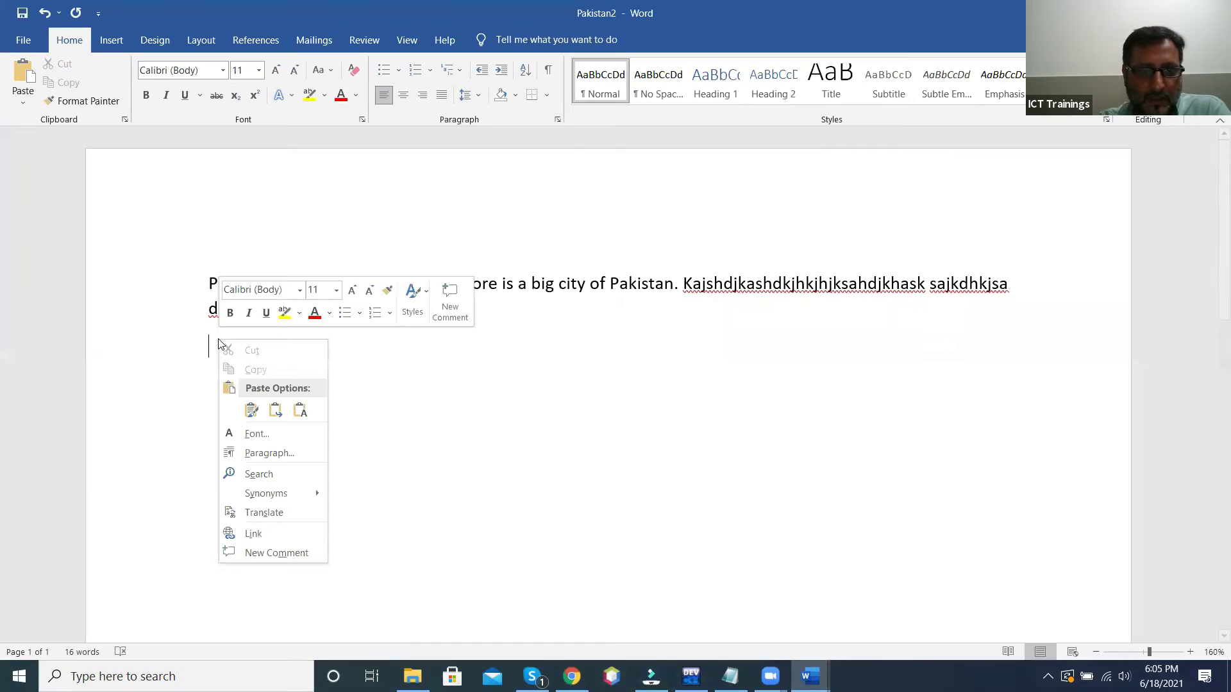
click(299, 411)
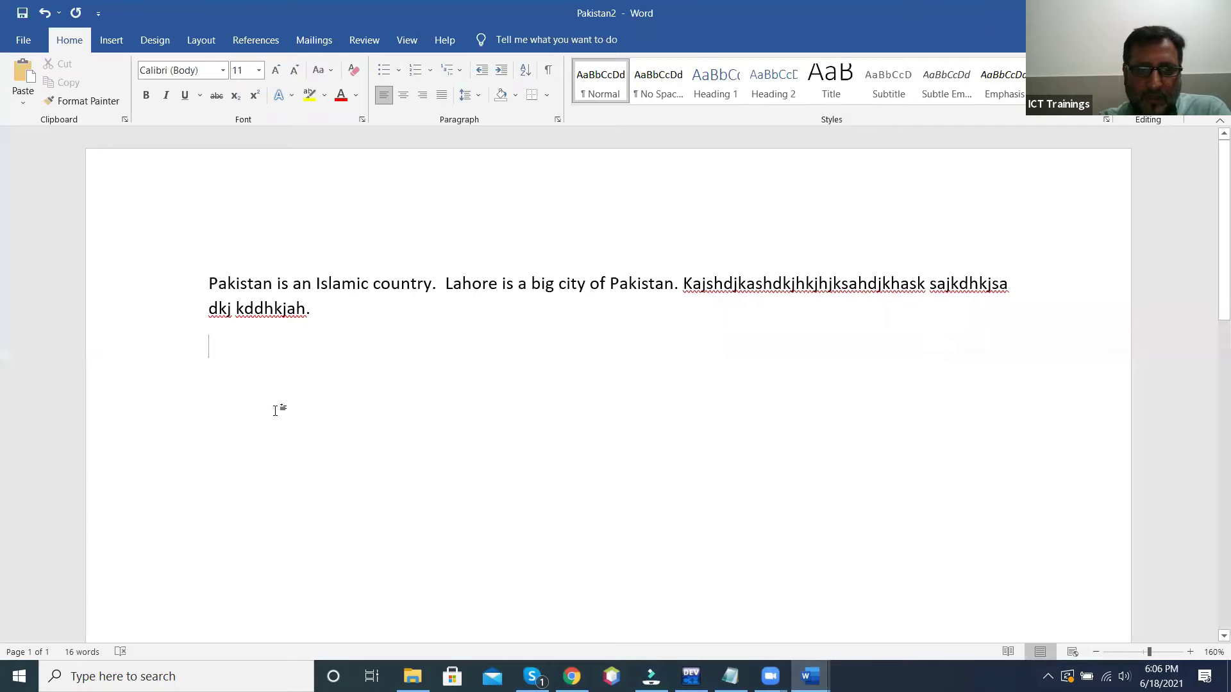
Step: Paste the Lahore paragraphs with Keep Text Only on the empty line below the opening paragraph
right_click(246, 336)
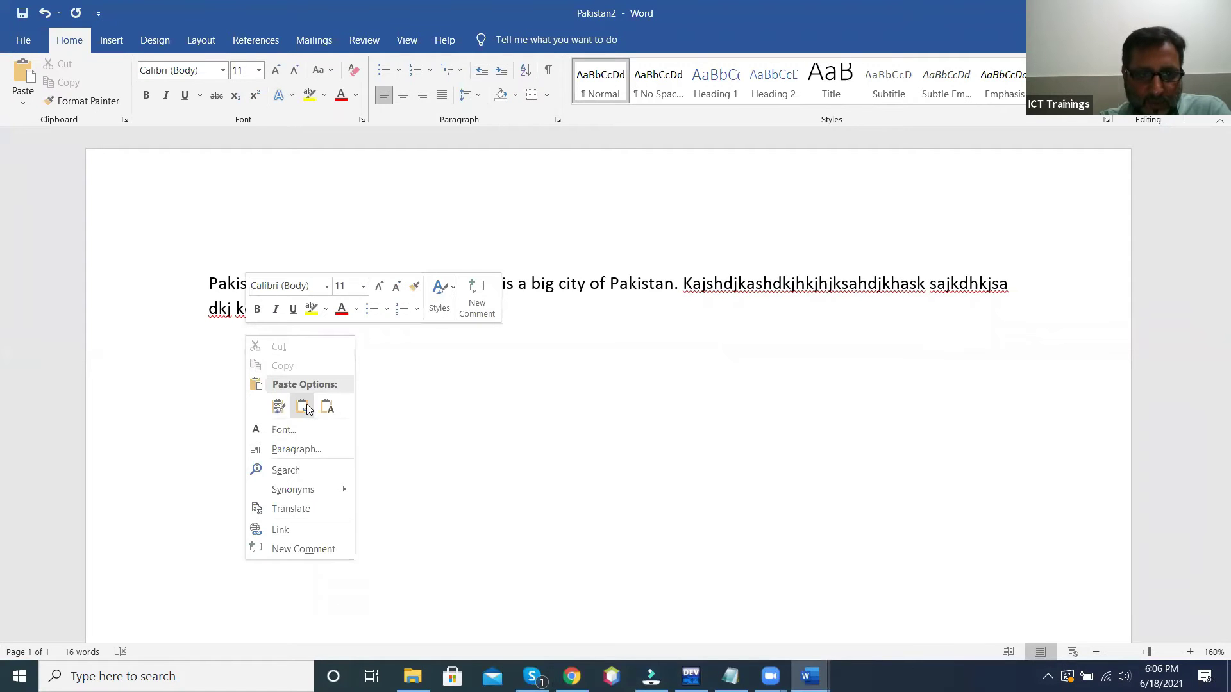
key(Escape)
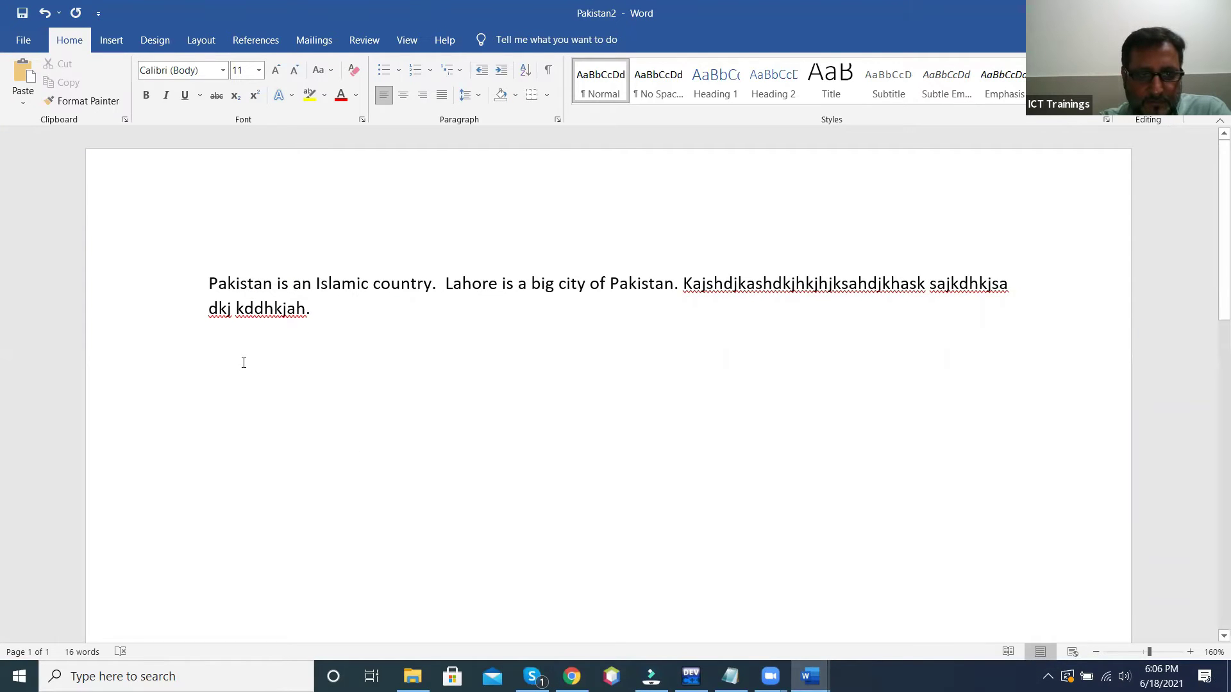
right_click(244, 363)
key(Escape)
right_click(269, 340)
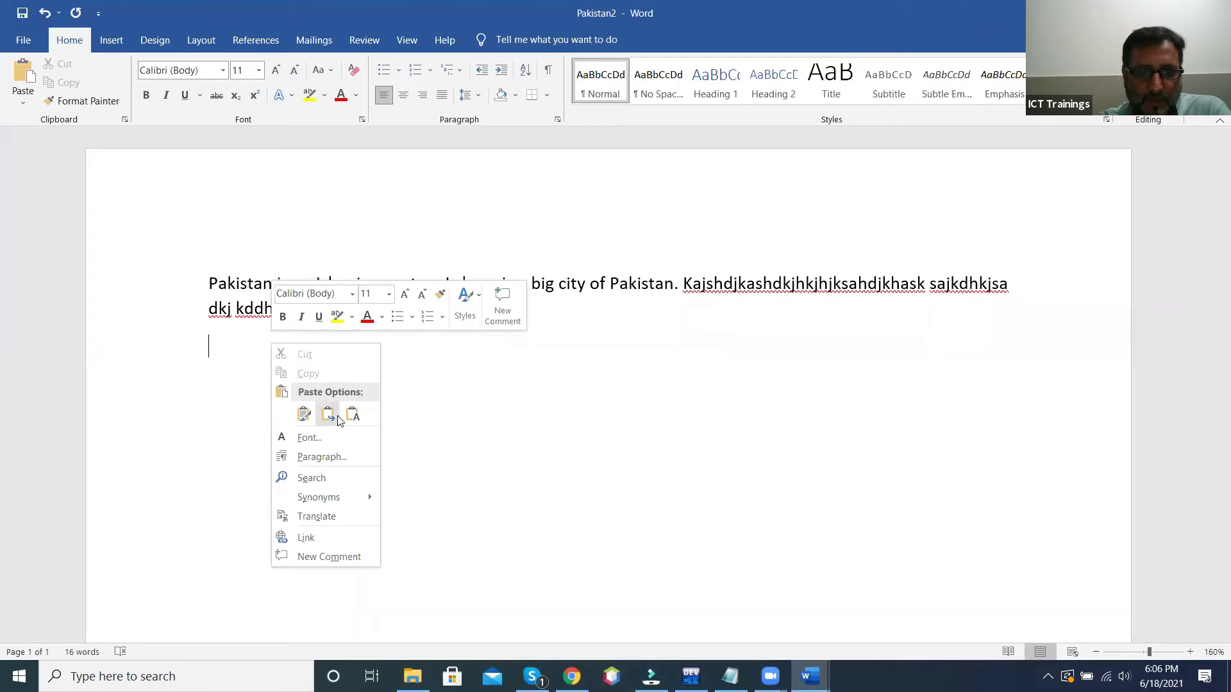
key(Escape)
right_click(256, 336)
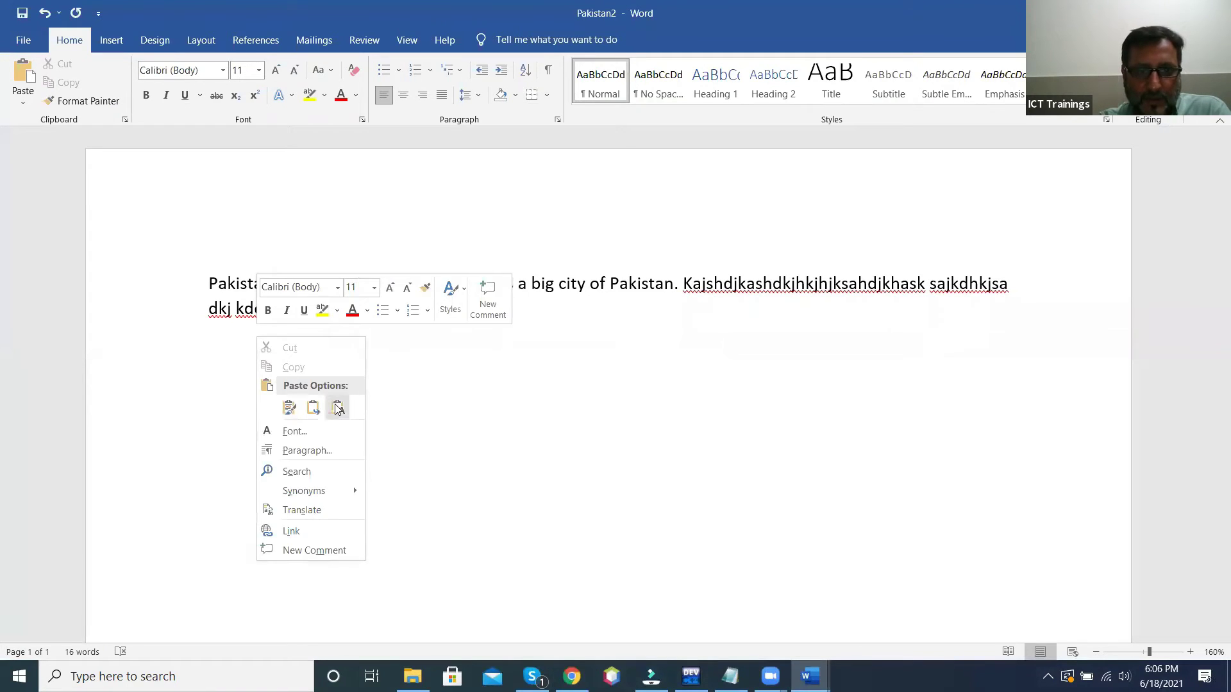
click(335, 407)
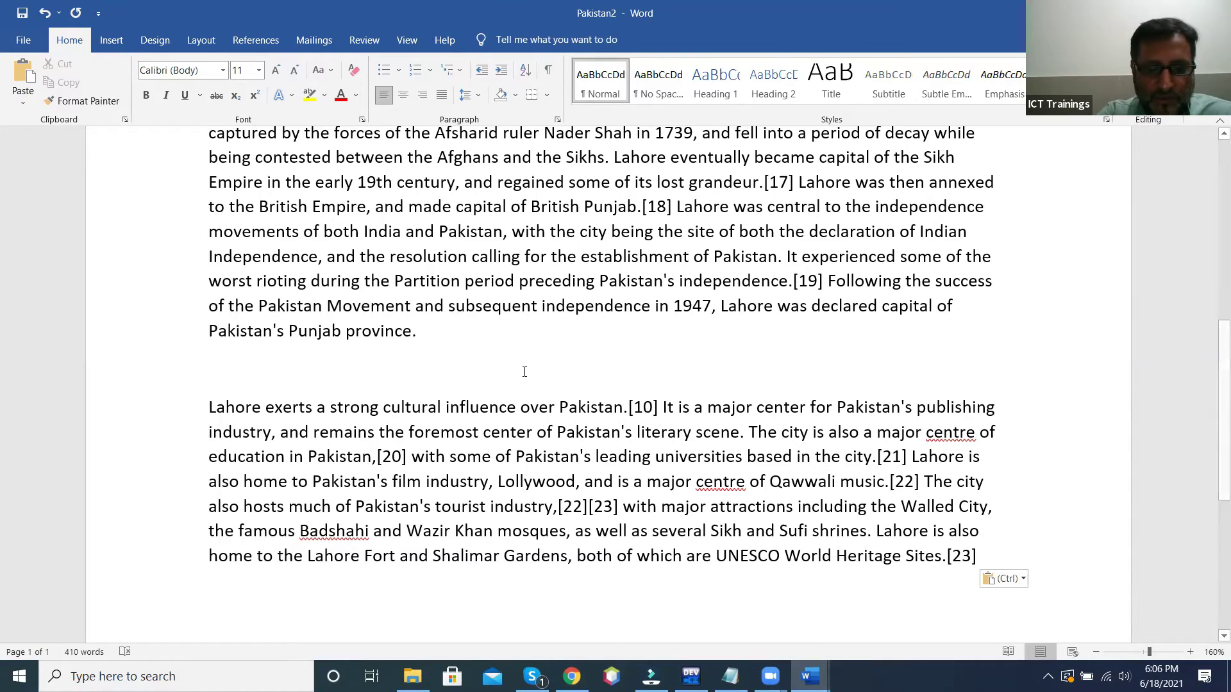
Step: Undo the plain-text Lahore paste and return to the Lahore article in Chrome
key(ctrl+z)
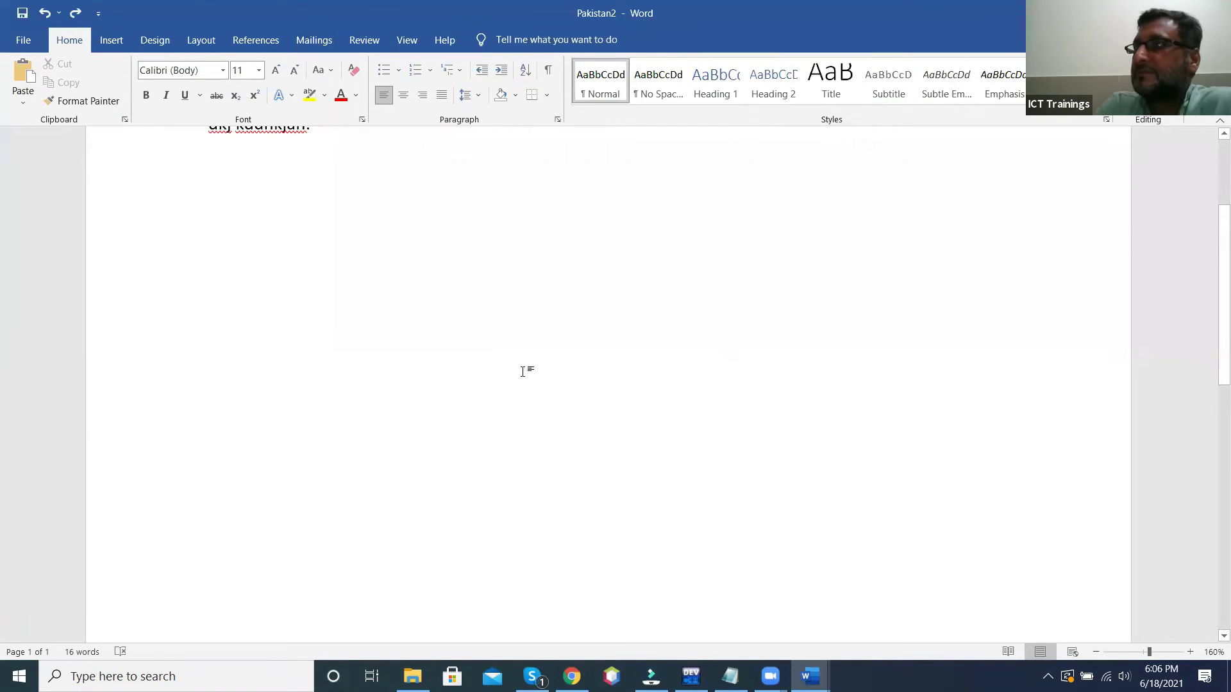
scroll(519, 370, up, 3)
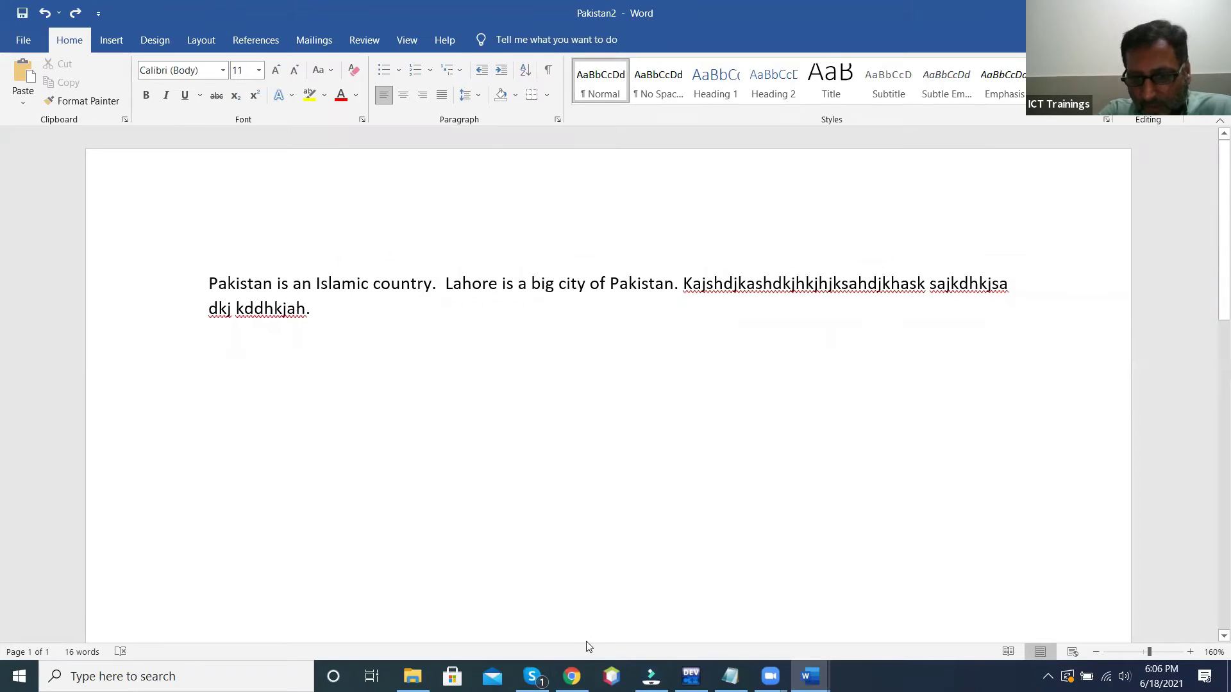
key(alt+Tab)
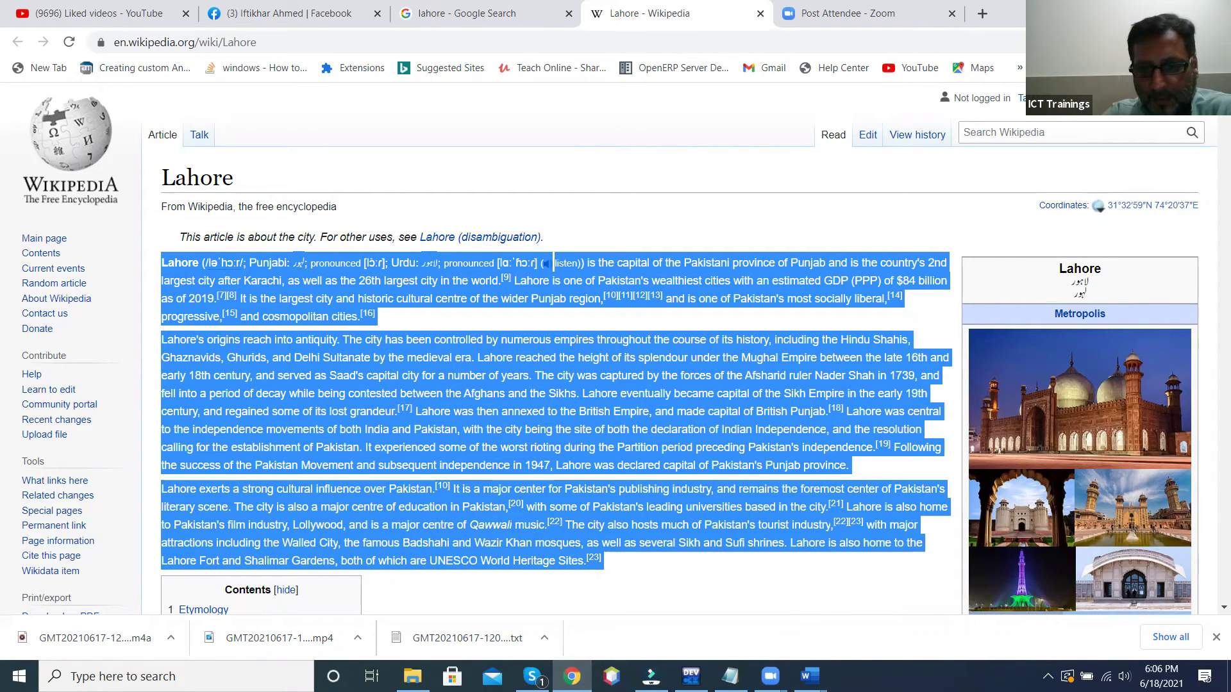
Step: Bring the Pakistan2 document back to the front from the Word taskbar thumbnails
click(810, 676)
click(863, 633)
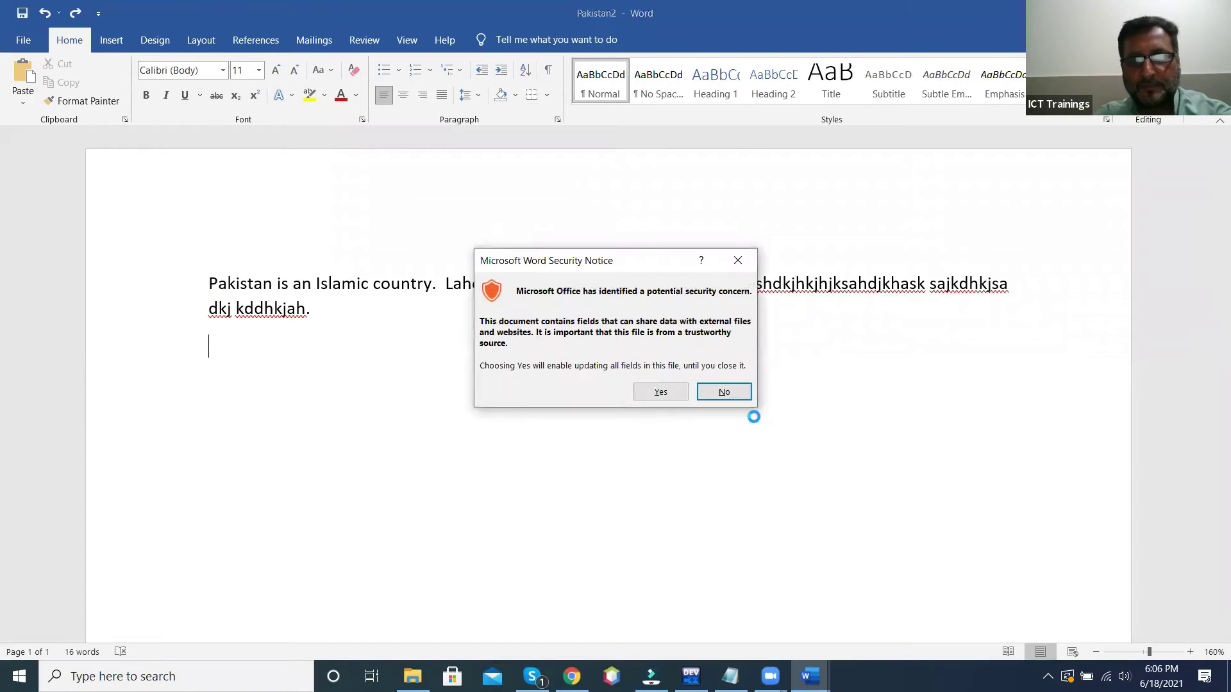
Step: Dismiss the fields security notice and undo the formatted Lahore paste
click(679, 391)
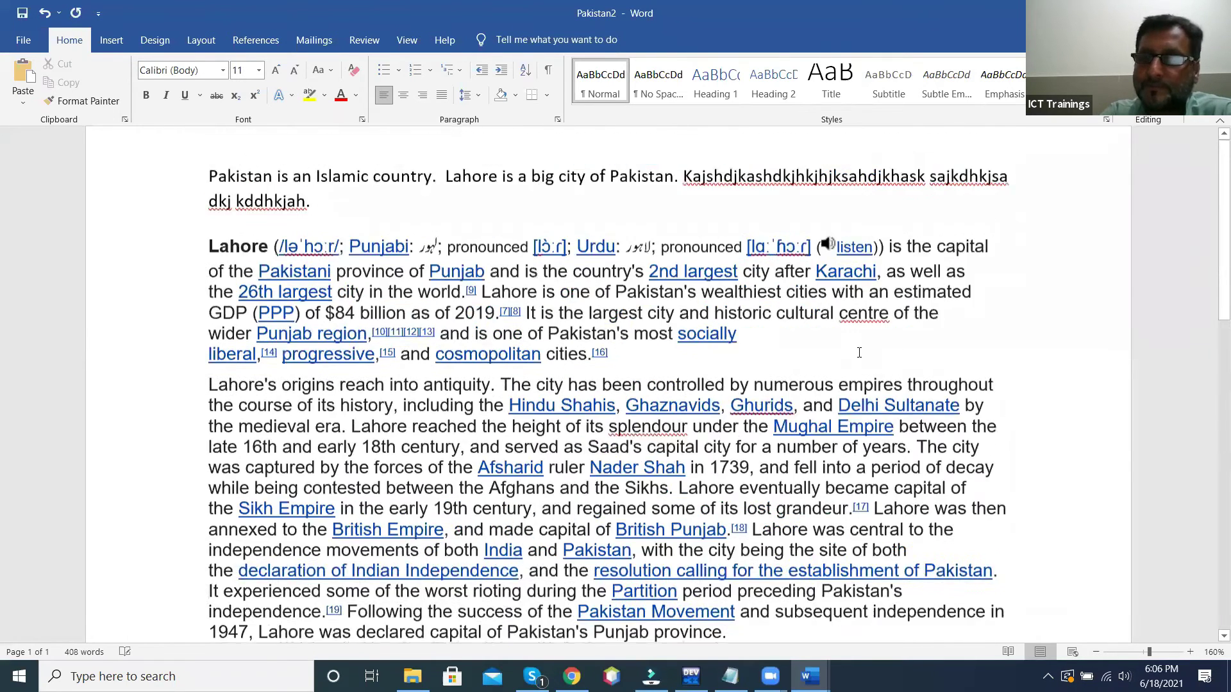
scroll(859, 352, up, 3)
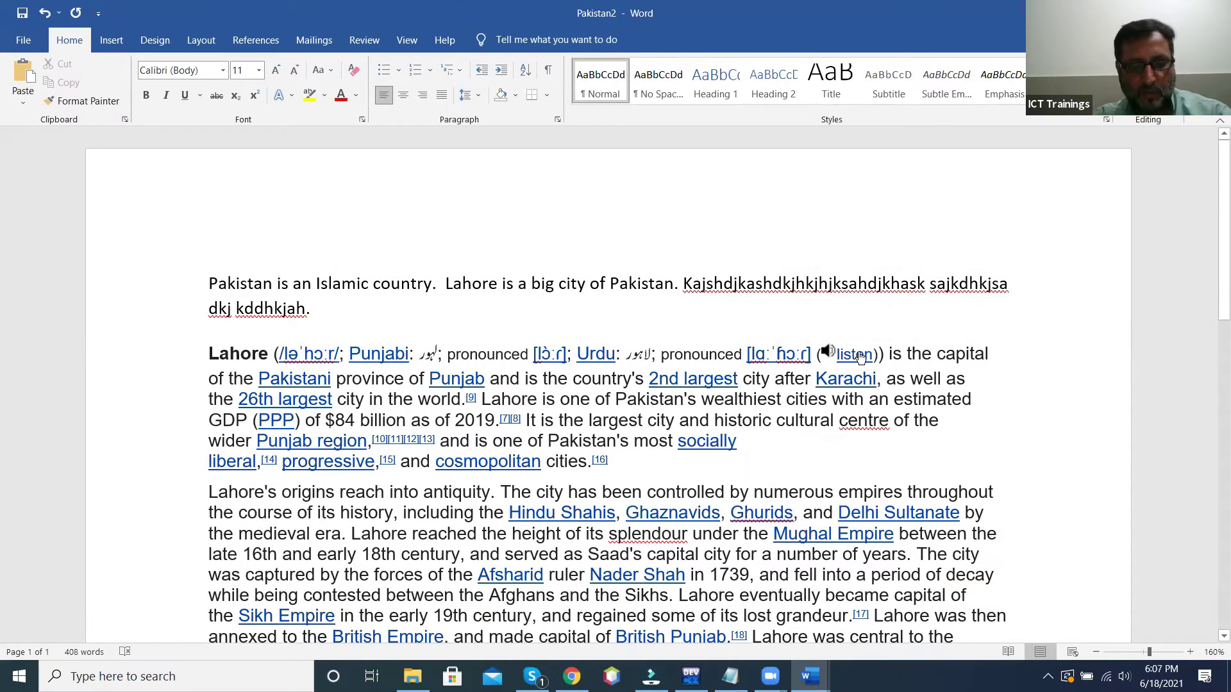
key(ctrl+z)
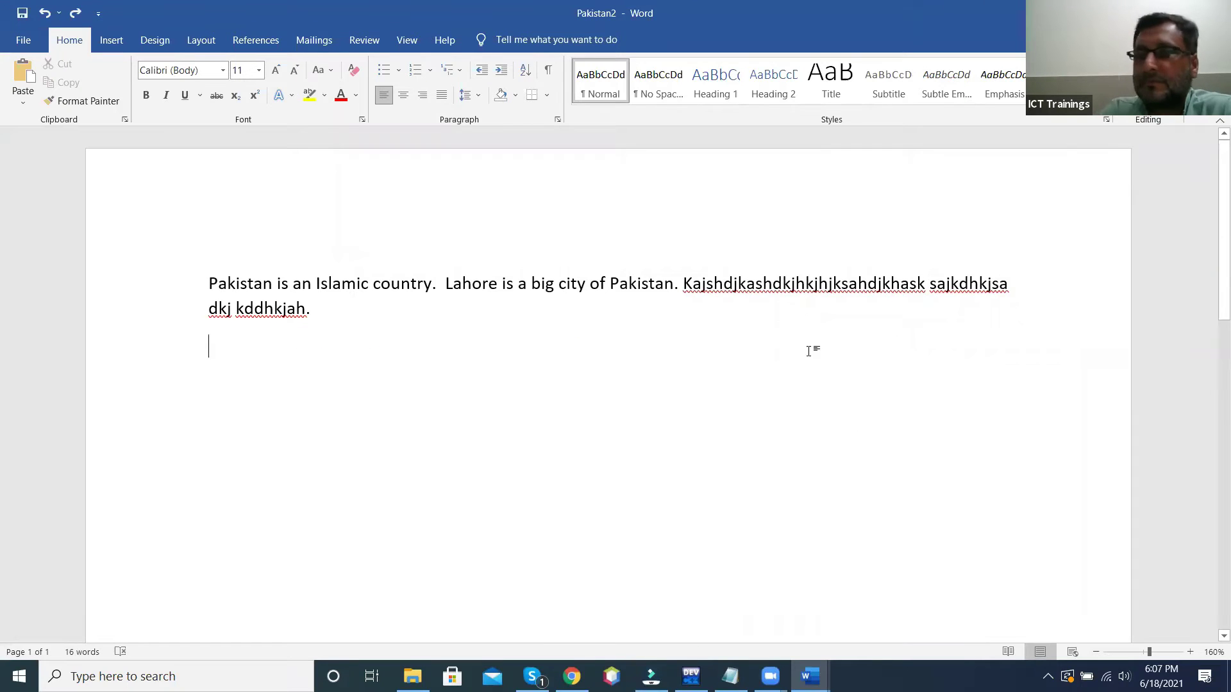
Step: Paste the Lahore paragraphs with Keep Text Only, bringing Pakistan2 to 410 words
right_click(223, 349)
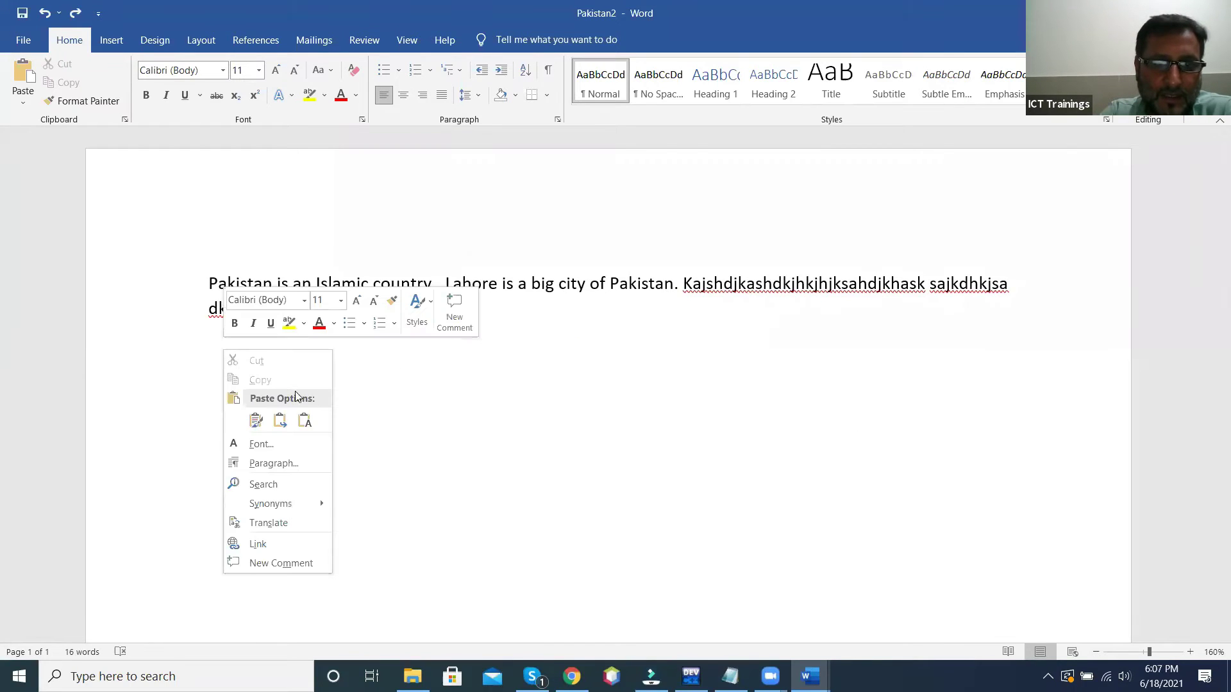
click(281, 421)
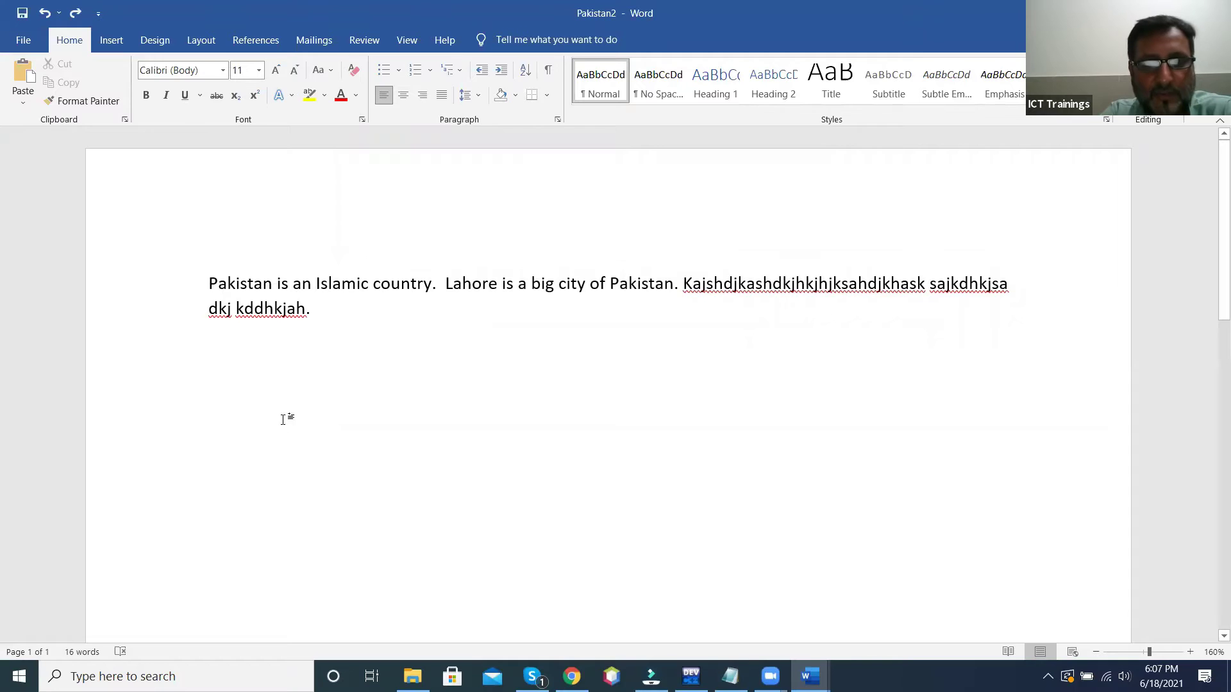
right_click(262, 353)
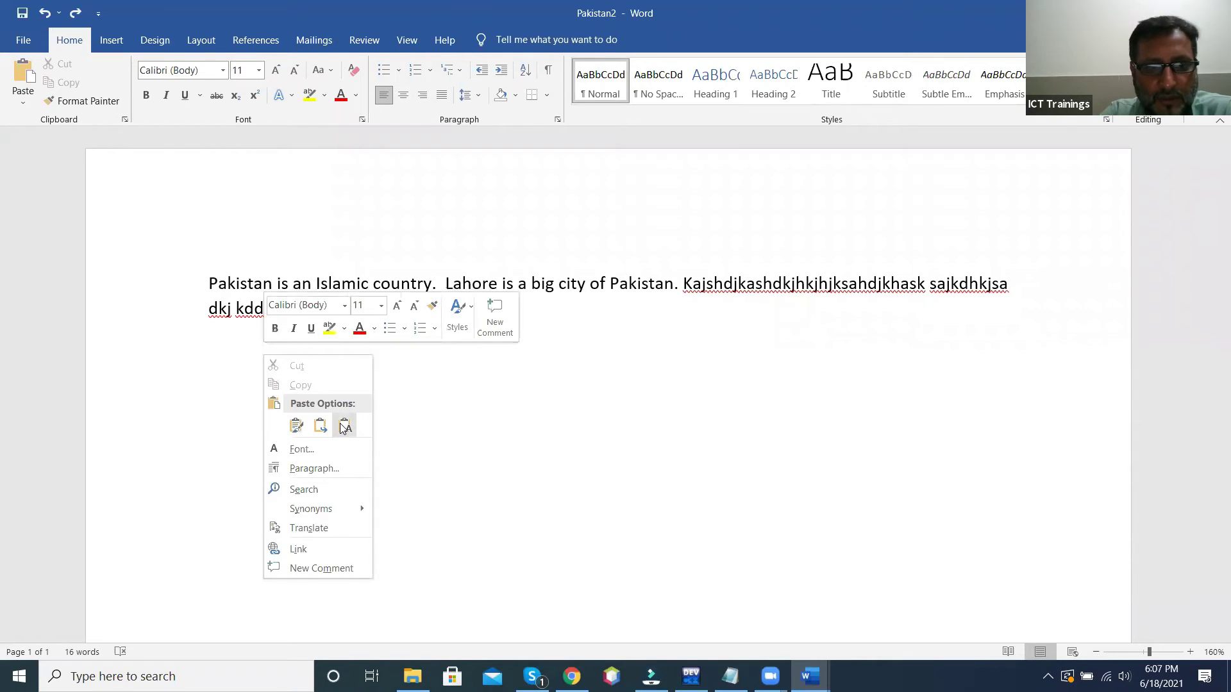
click(344, 427)
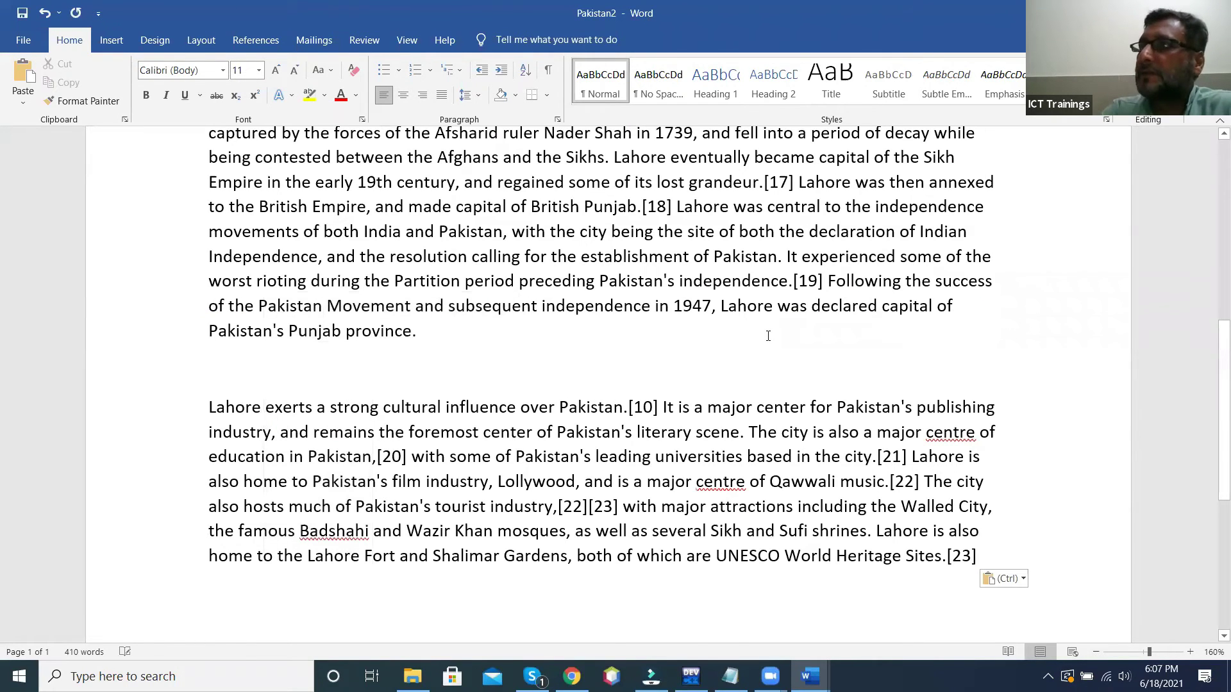
scroll(768, 336, up, 1)
scroll(666, 475, up, 2)
scroll(570, 615, up, 1)
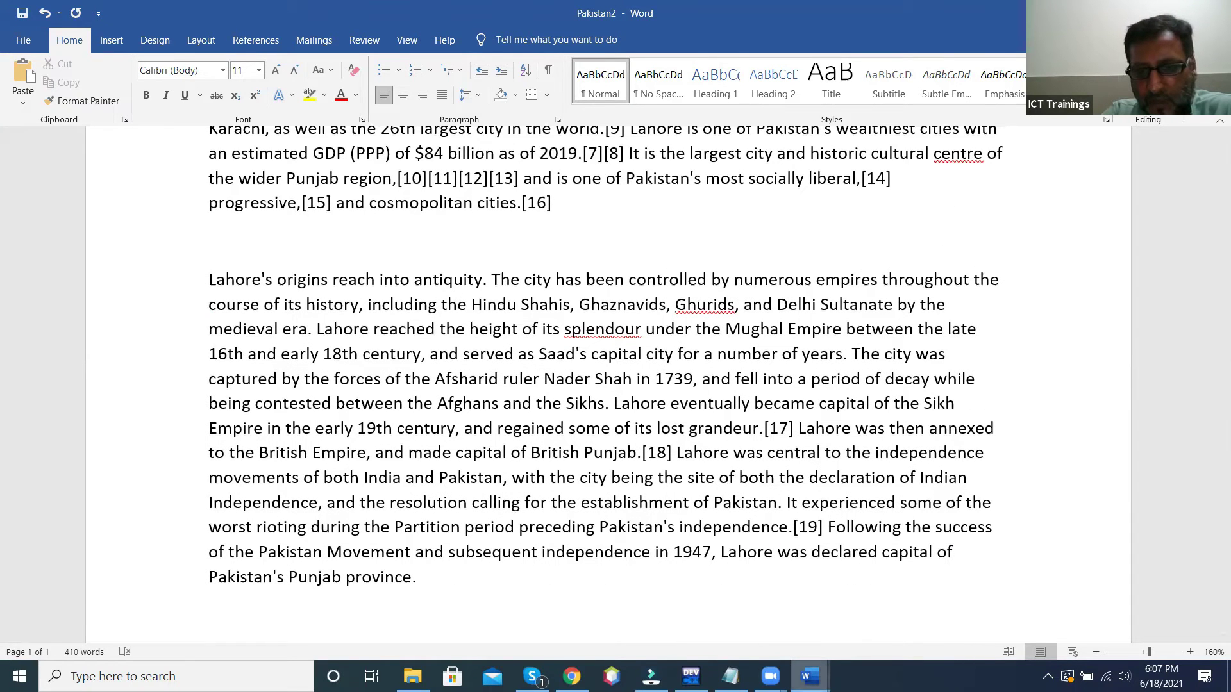
click(809, 677)
Step: In ITofficeClasswork, complete 'Redo: ctrl+y' and add Copy:, Past: and Cut: lines beneath it
click(724, 609)
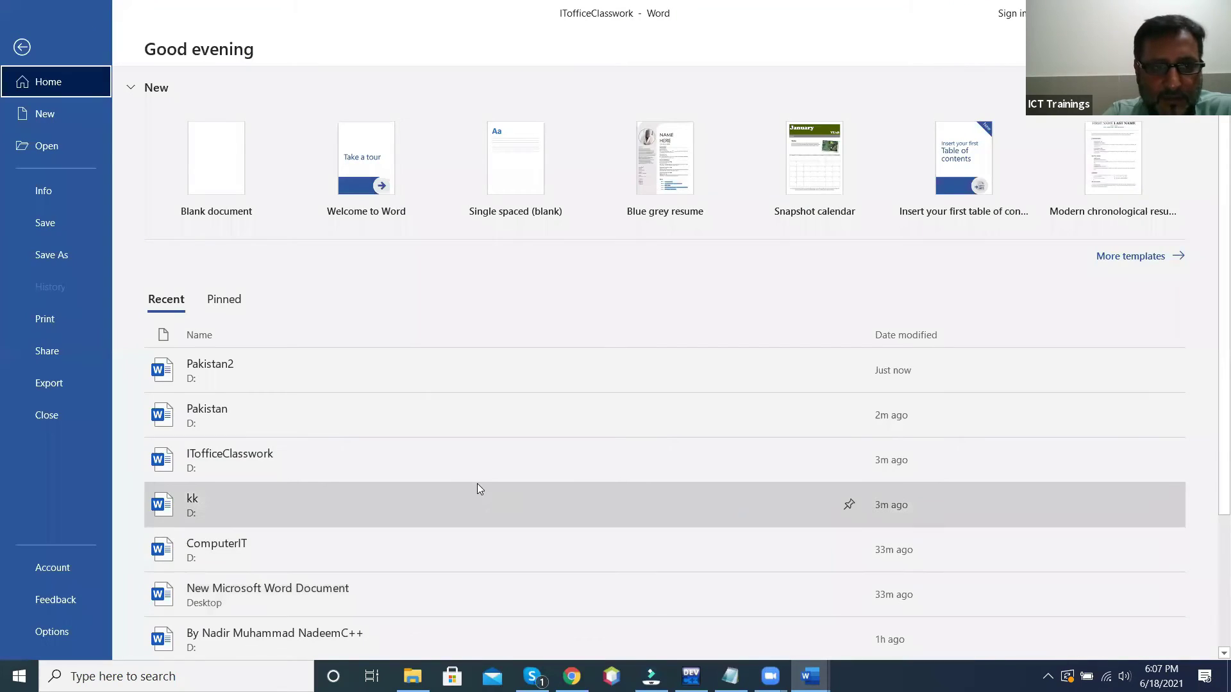
click(22, 47)
click(182, 427)
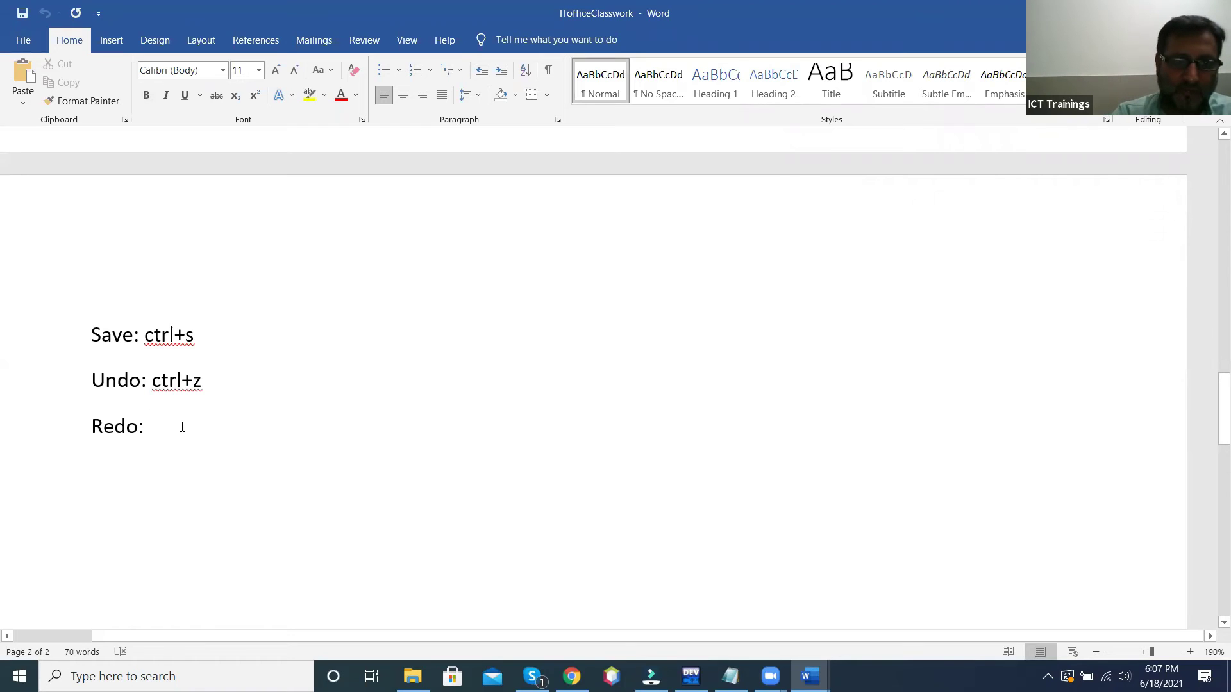
text(ctrl+)
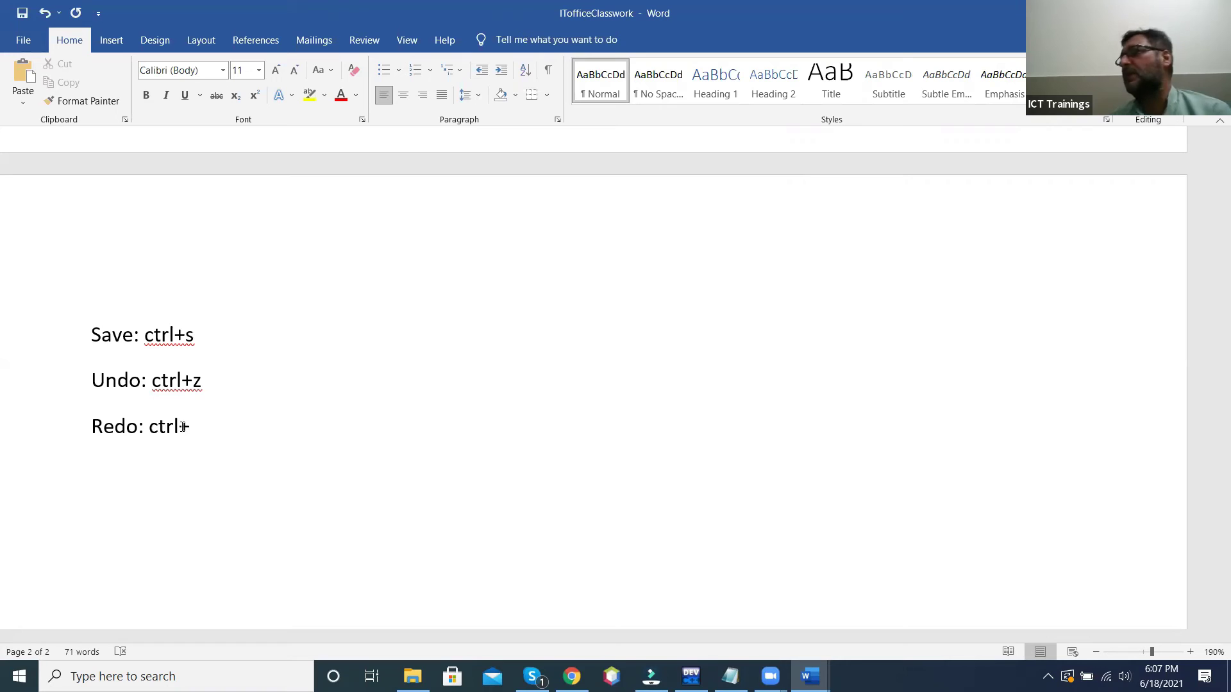
text(y)
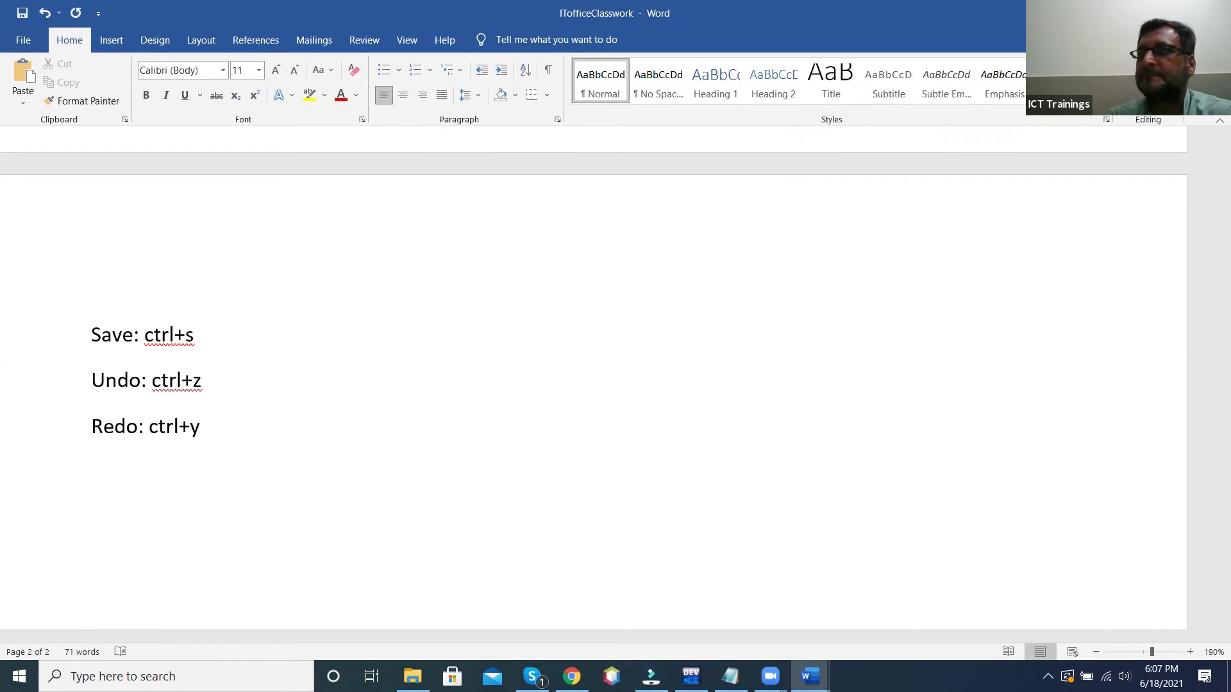
key(Return)
text(Copy:)
key(Return)
text(Past:)
key(Return)
text(Cut:)
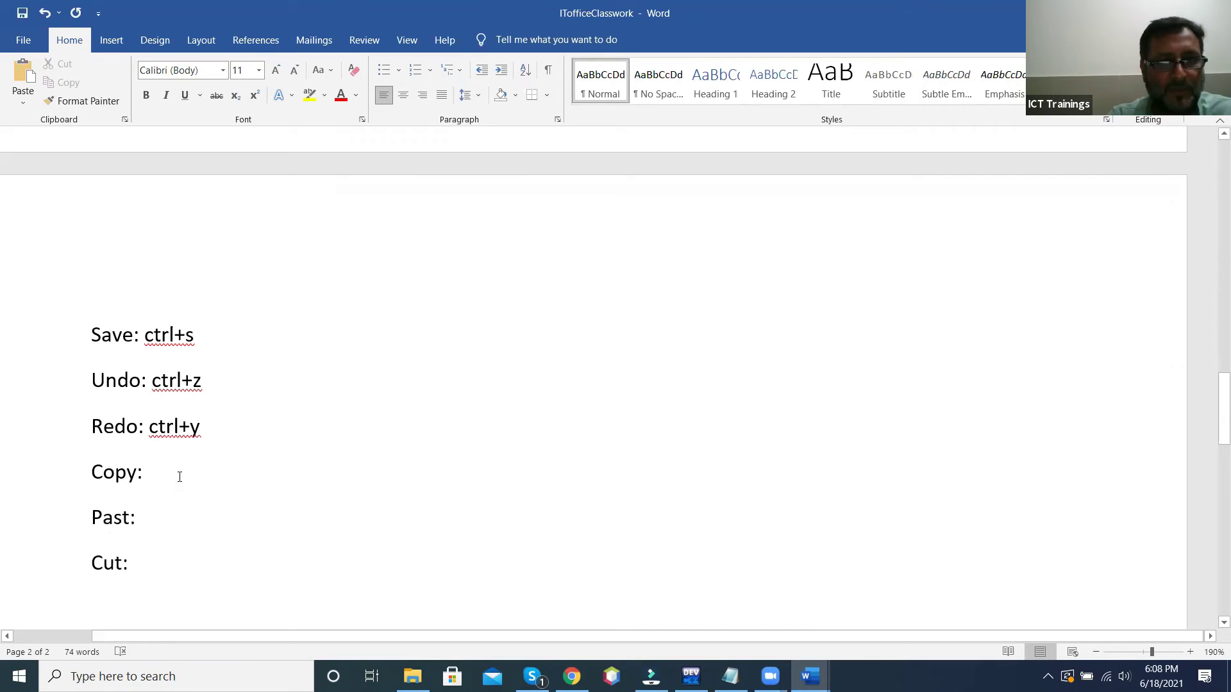
text(ctrl+c)
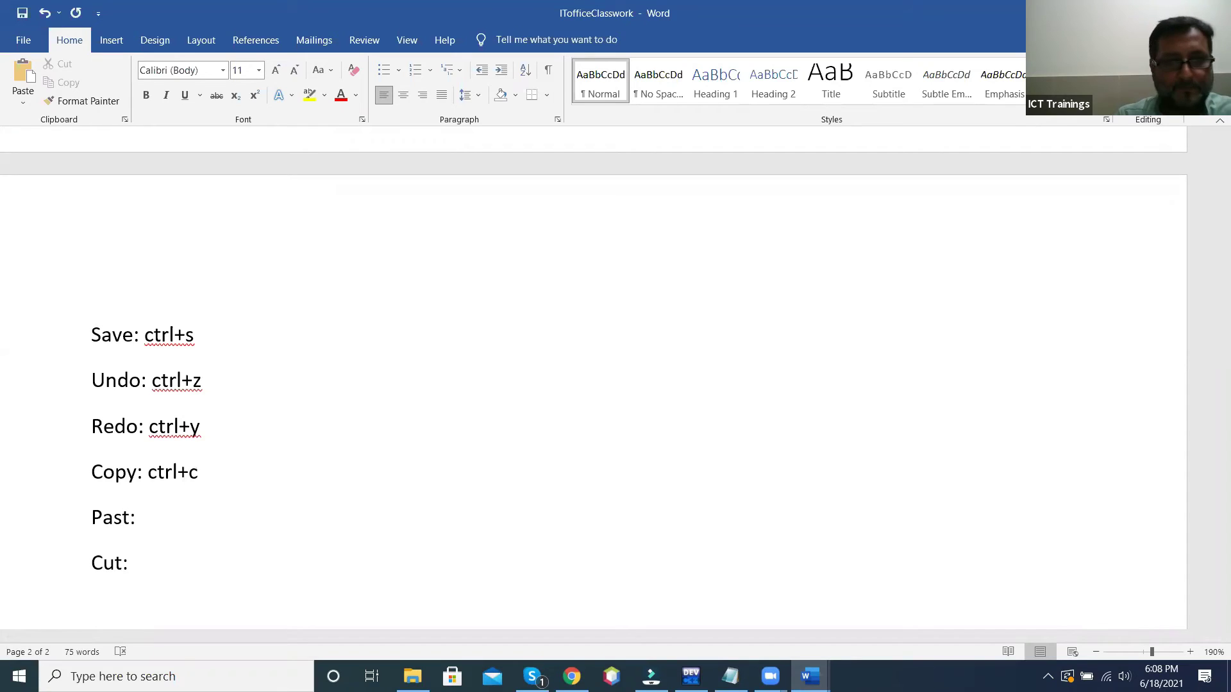
Step: Finish the Past entry as ctrl+v and enter ctrl+x after Cut: in the shortcut list
click(136, 517)
text(ctrl+)
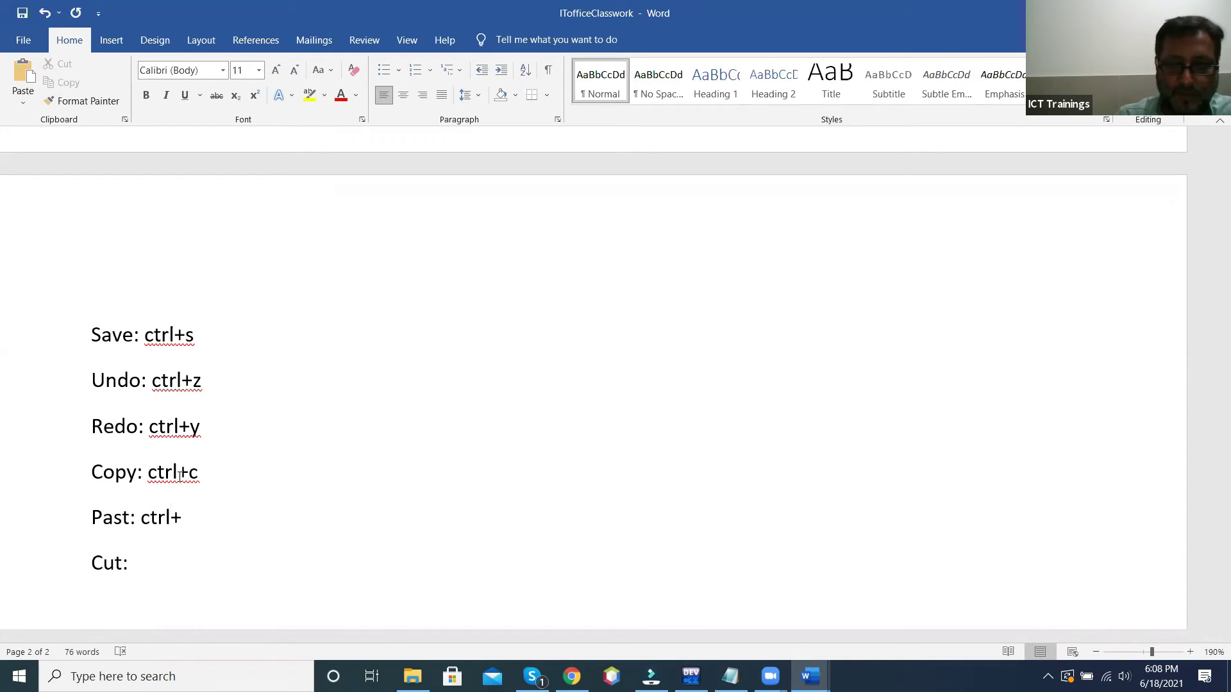
text(v)
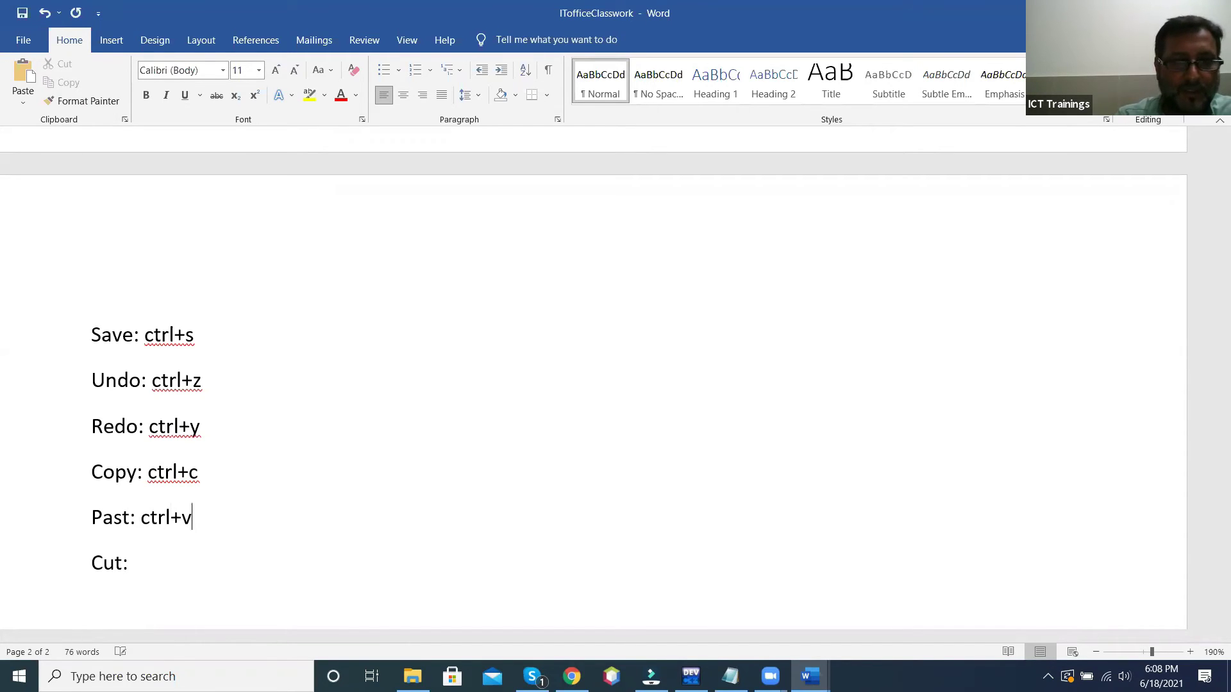
click(146, 569)
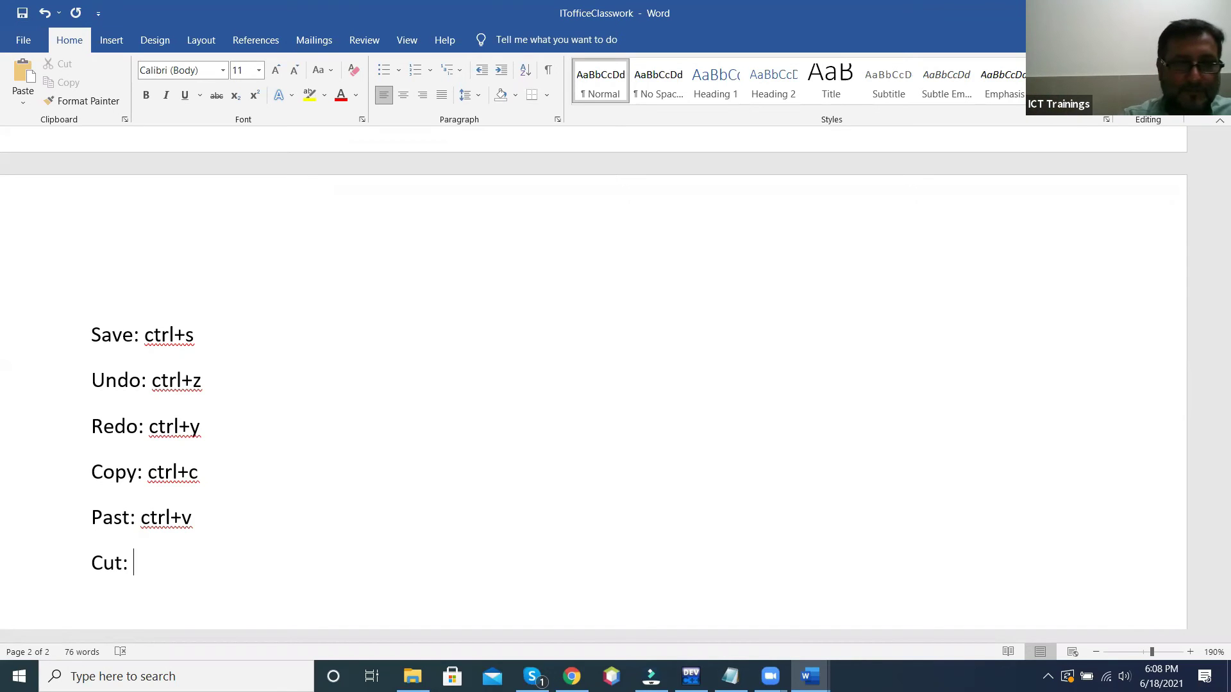
text(ctrl+)
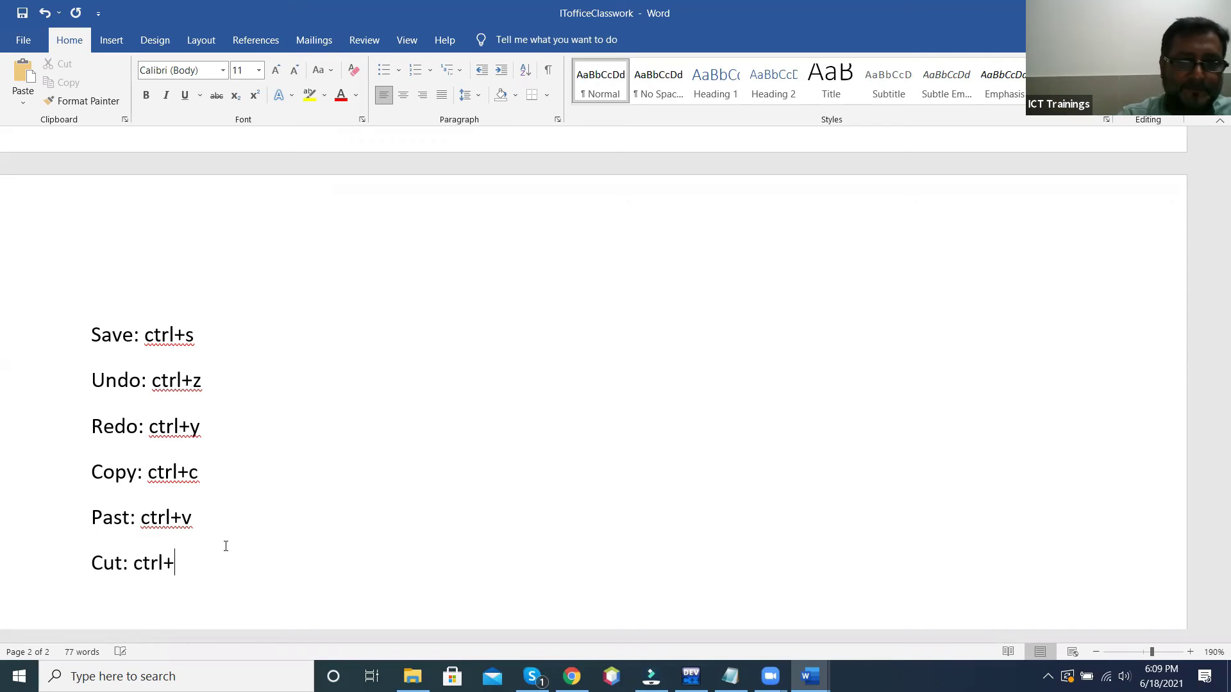
text(x)
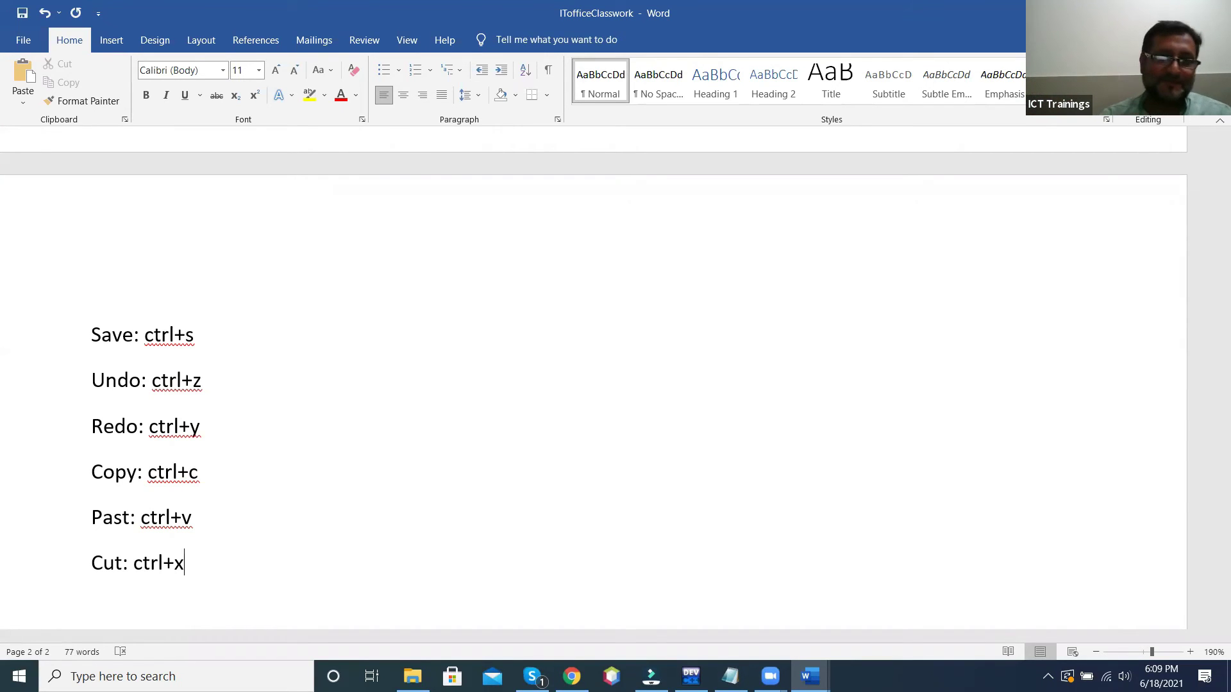
scroll(277, 346, down, 3)
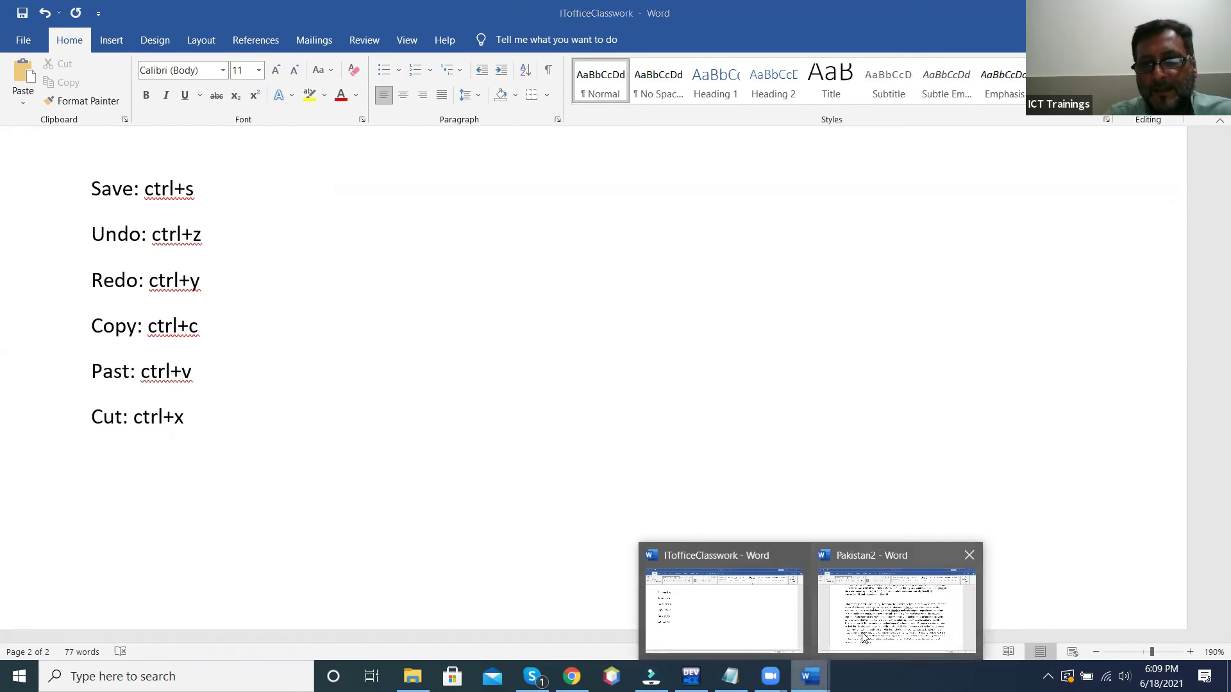
Step: Switch to Pakistan2, review the Lahore paragraphs, and place the cursor below the first paragraph
key(alt+Tab)
key(ctrl+v)
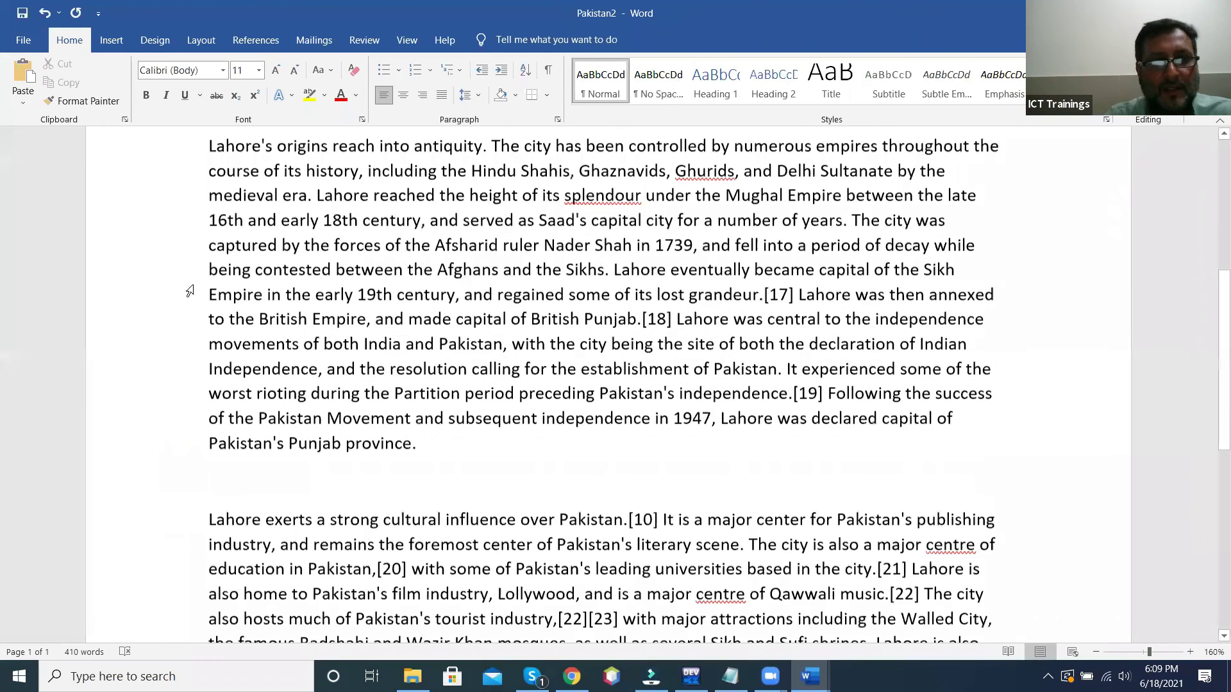
mouse_move(189, 288)
mouse_down()
mouse_move(192, 393)
mouse_move(290, 447)
mouse_up()
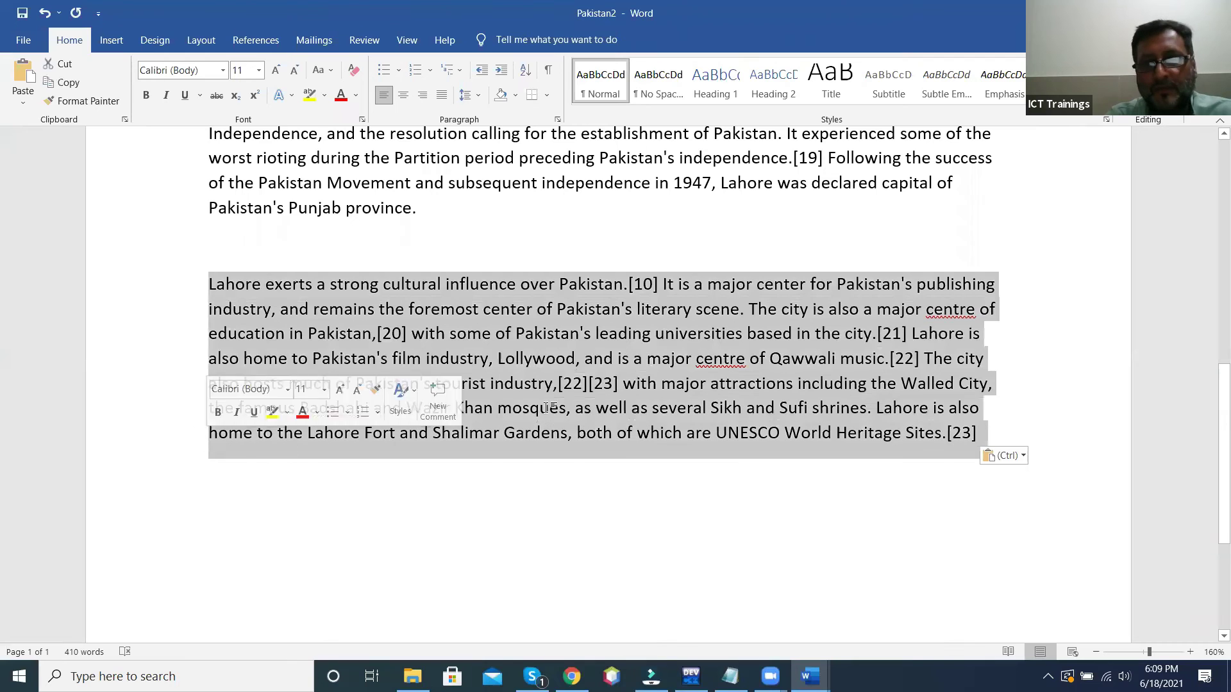
scroll(547, 408, down, 1)
scroll(547, 408, down, 3)
scroll(411, 333, up, 3)
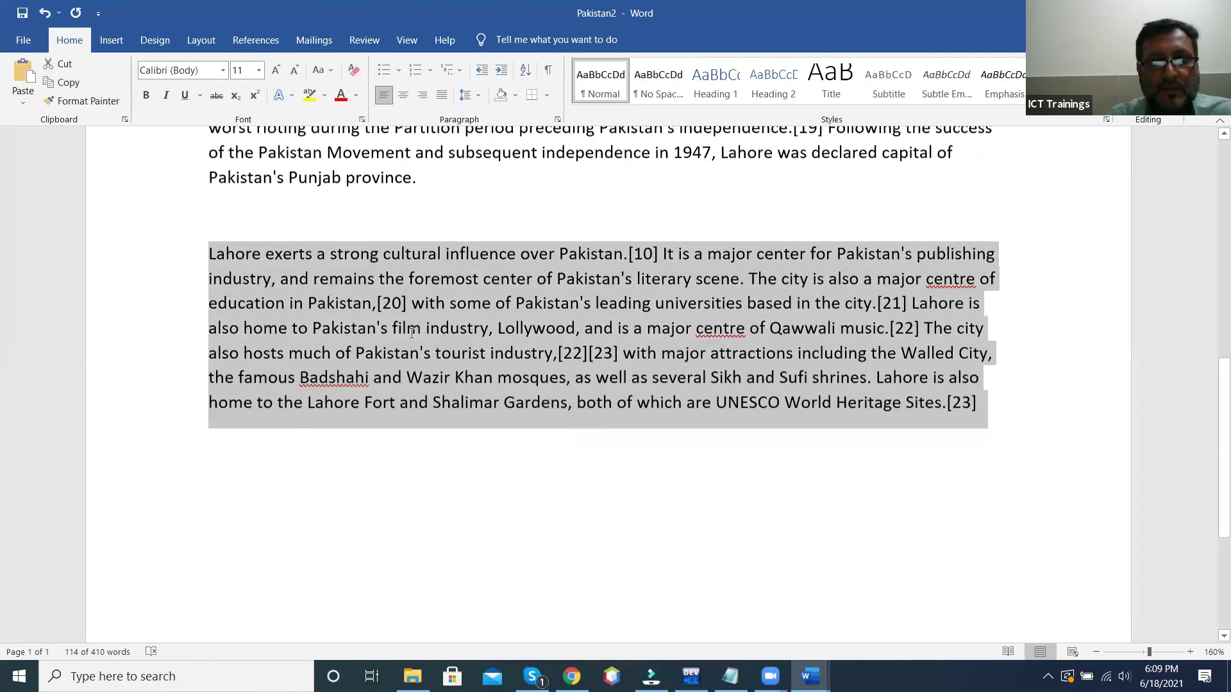
scroll(315, 309, up, 3)
scroll(443, 315, up, 3)
click(442, 316)
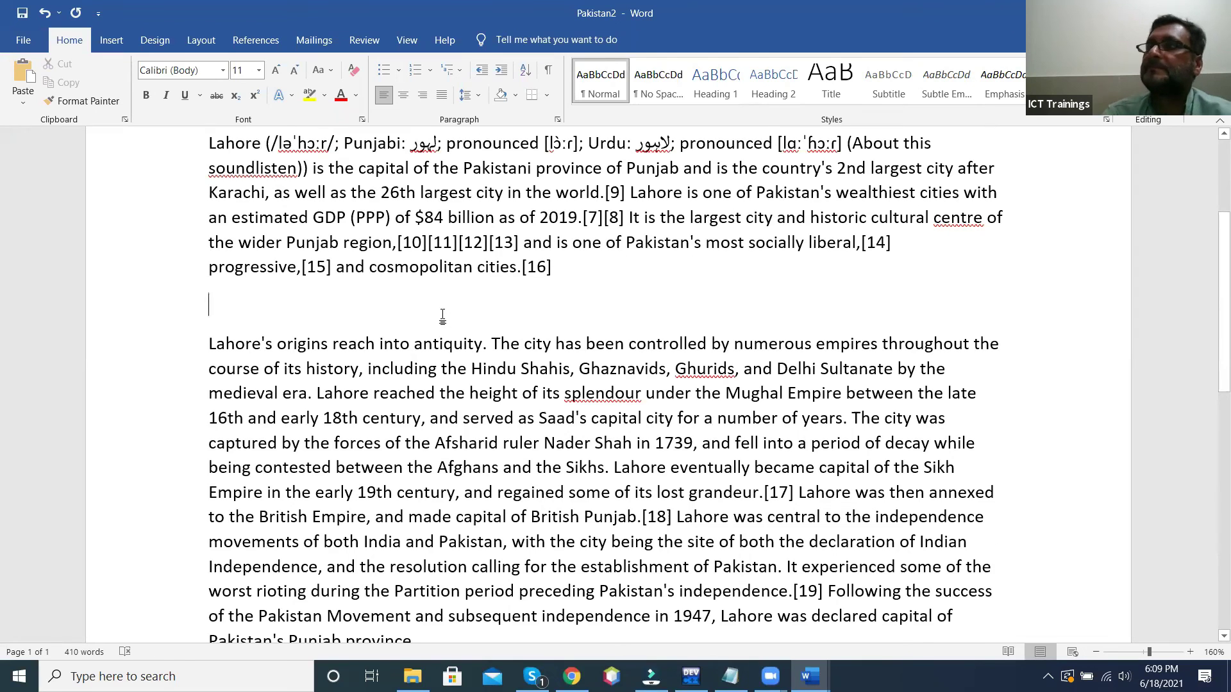
Step: Select the whole 'Lahore exerts…' cultural-influence paragraph and bring up its context menu
scroll(442, 315, down, 1)
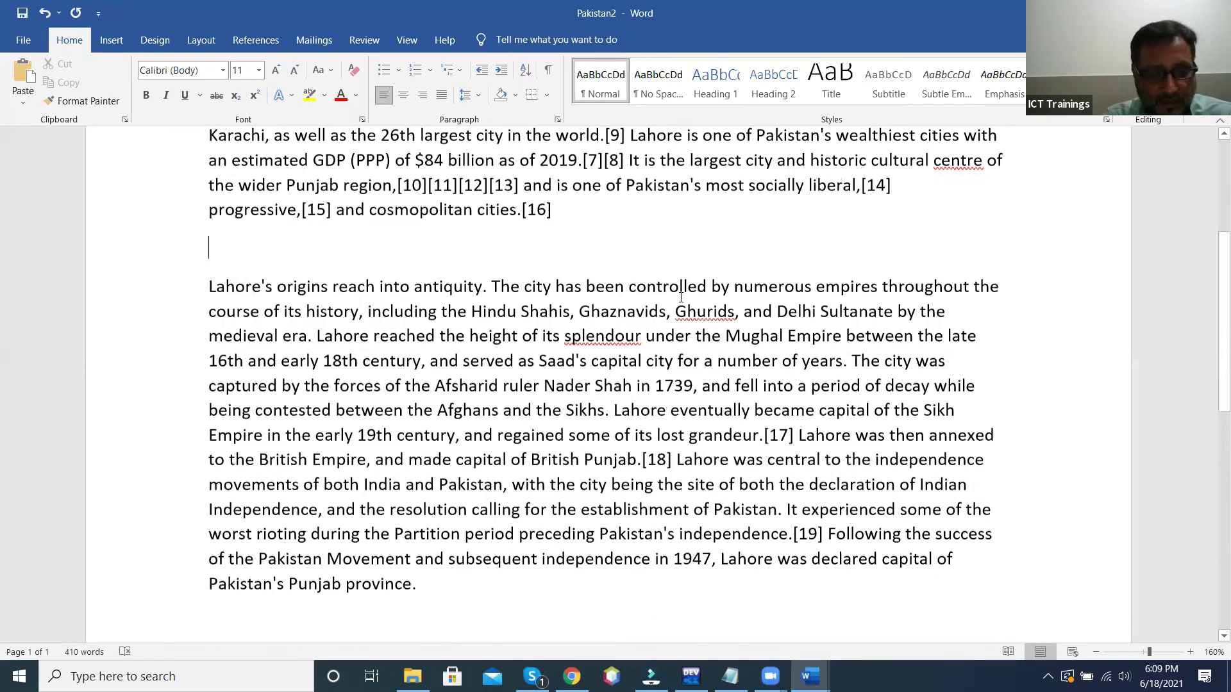
scroll(691, 300, down, 3)
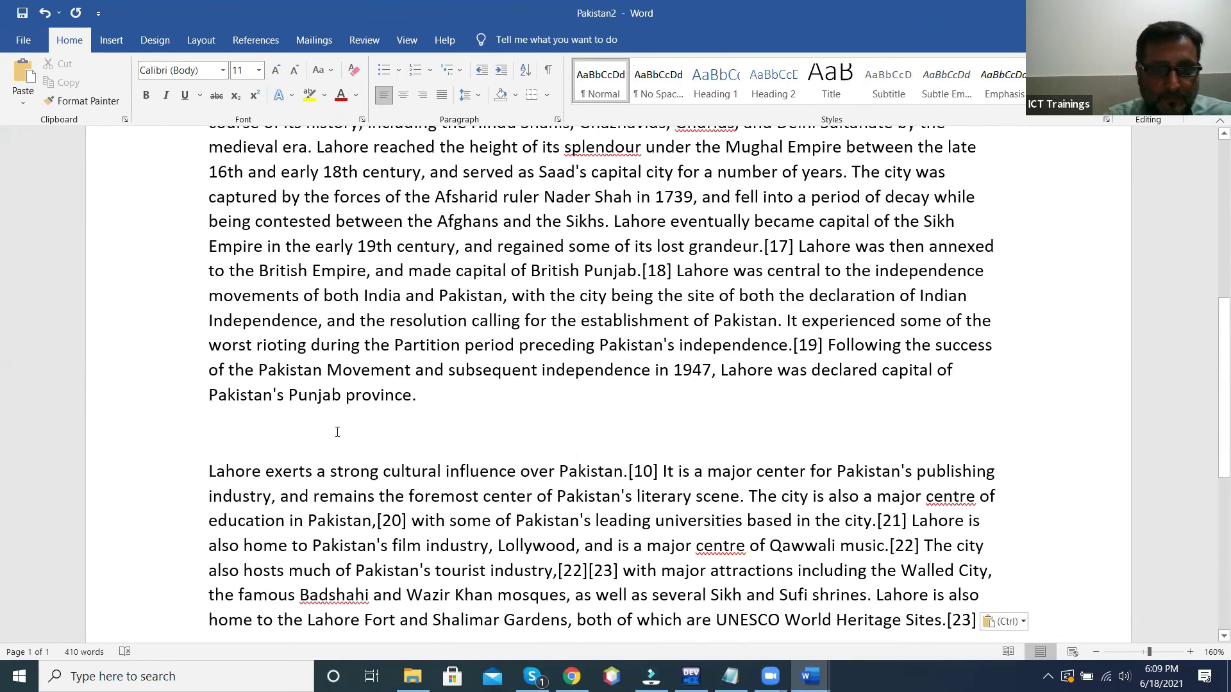
scroll(209, 365, down, 2)
double_click(208, 503)
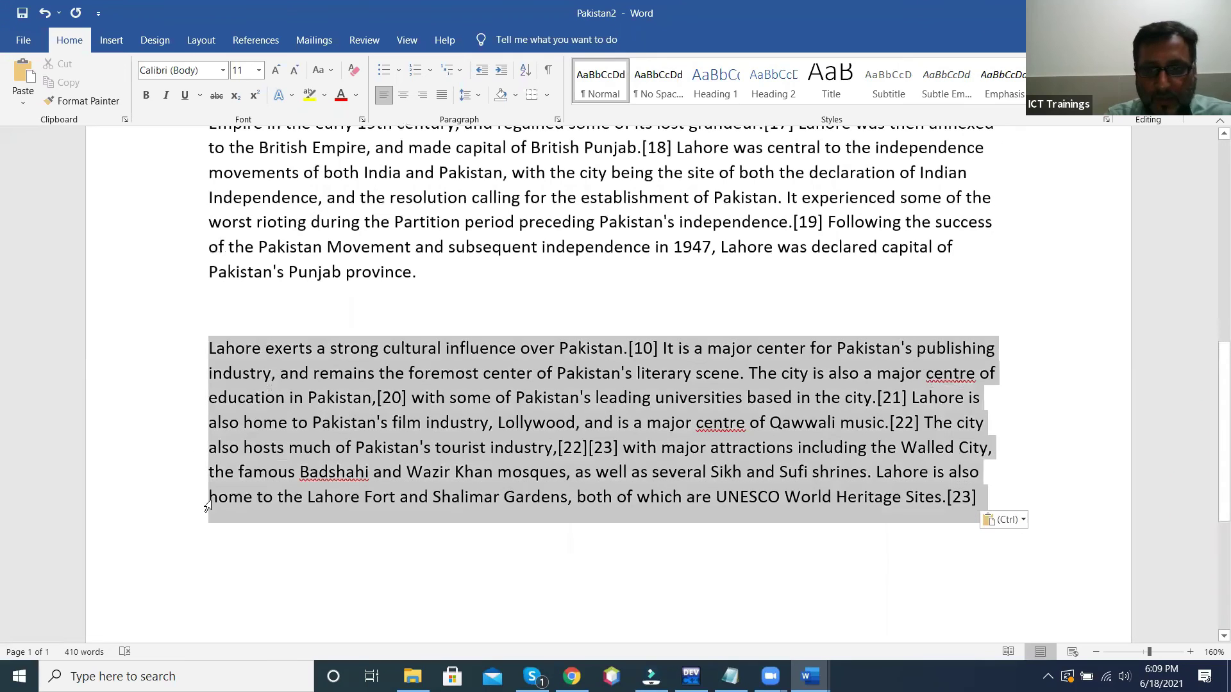
right_click(522, 352)
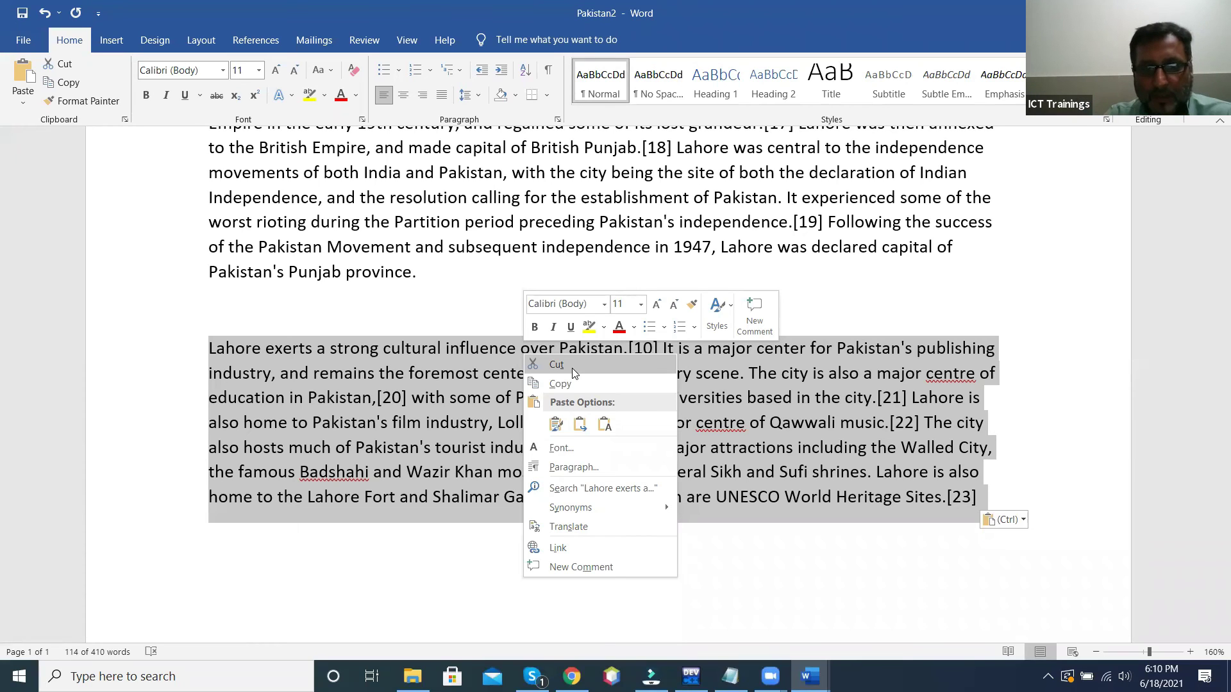
click(572, 368)
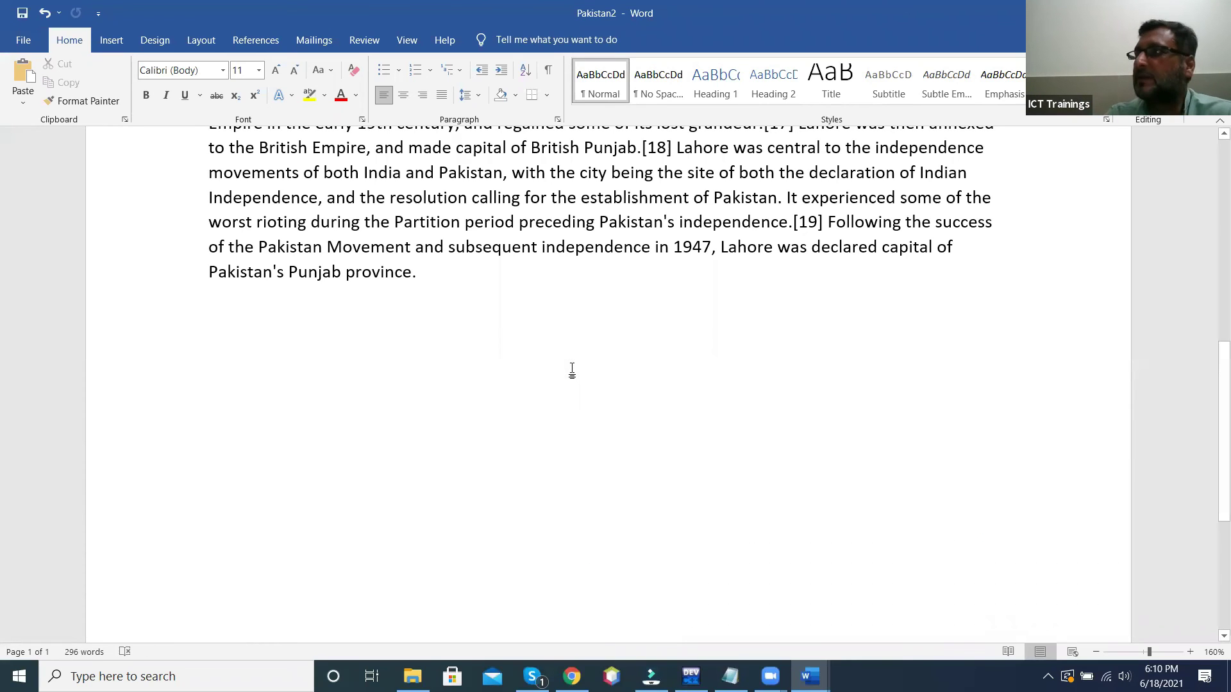
scroll(410, 339, up, 1)
scroll(256, 314, up, 1)
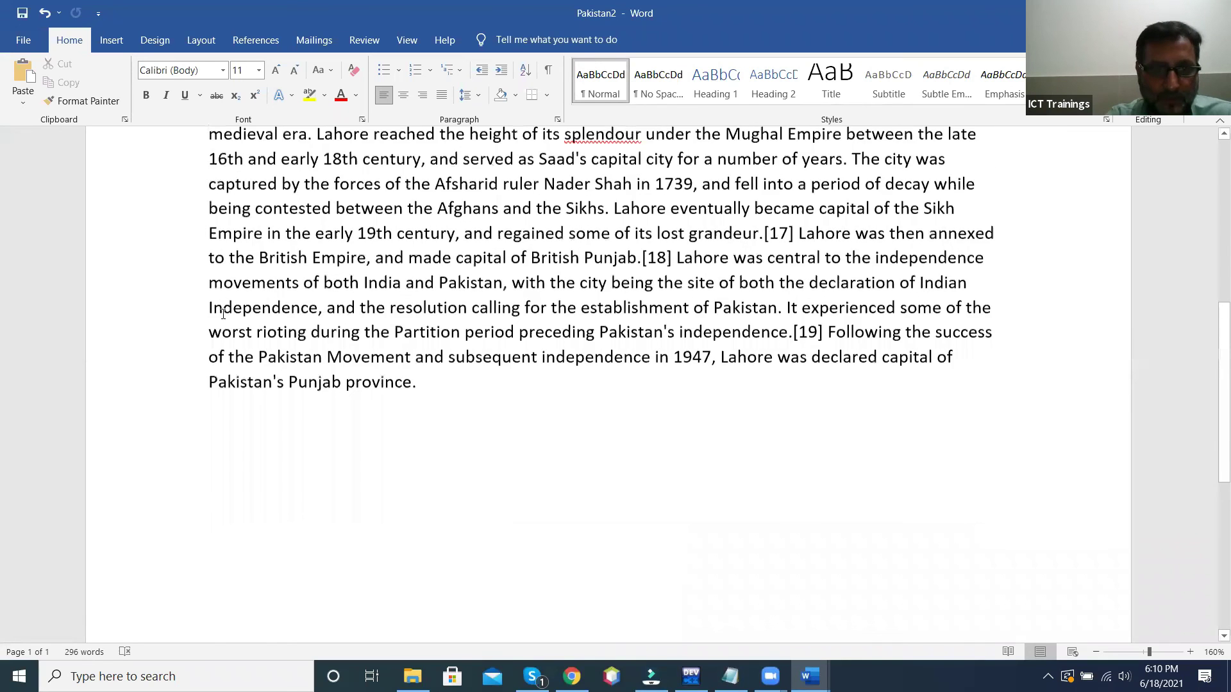
scroll(228, 306, up, 1)
scroll(228, 307, up, 2)
click(228, 307)
right_click(229, 312)
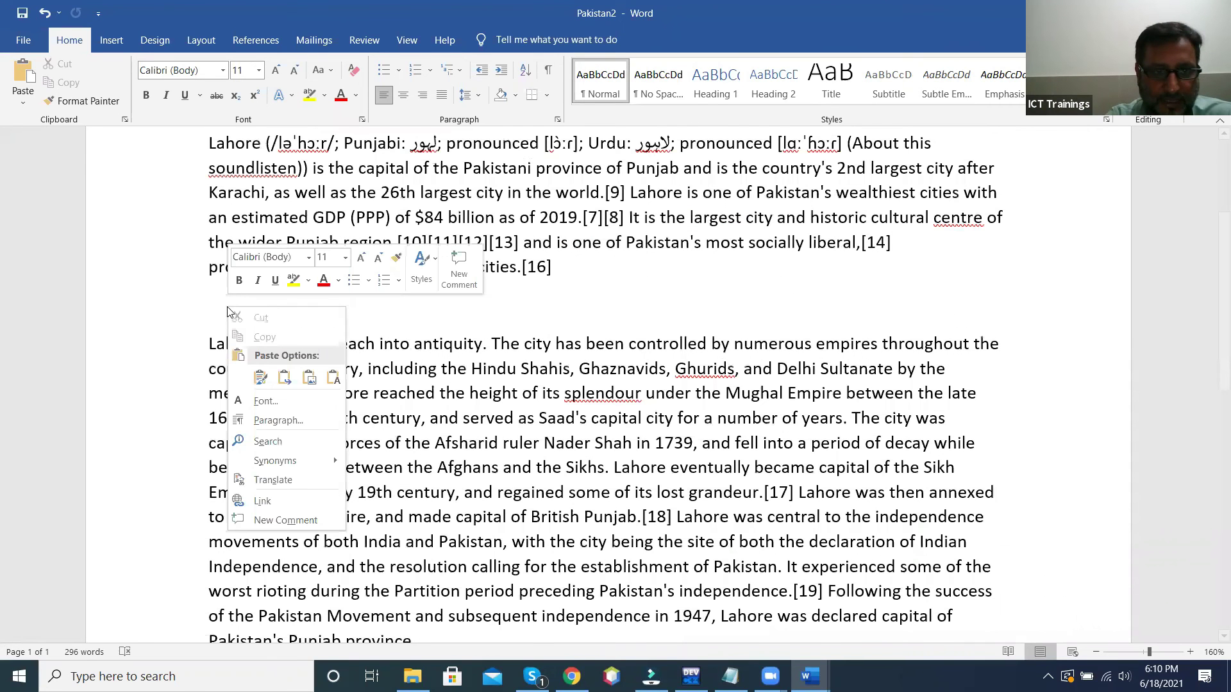
click(383, 306)
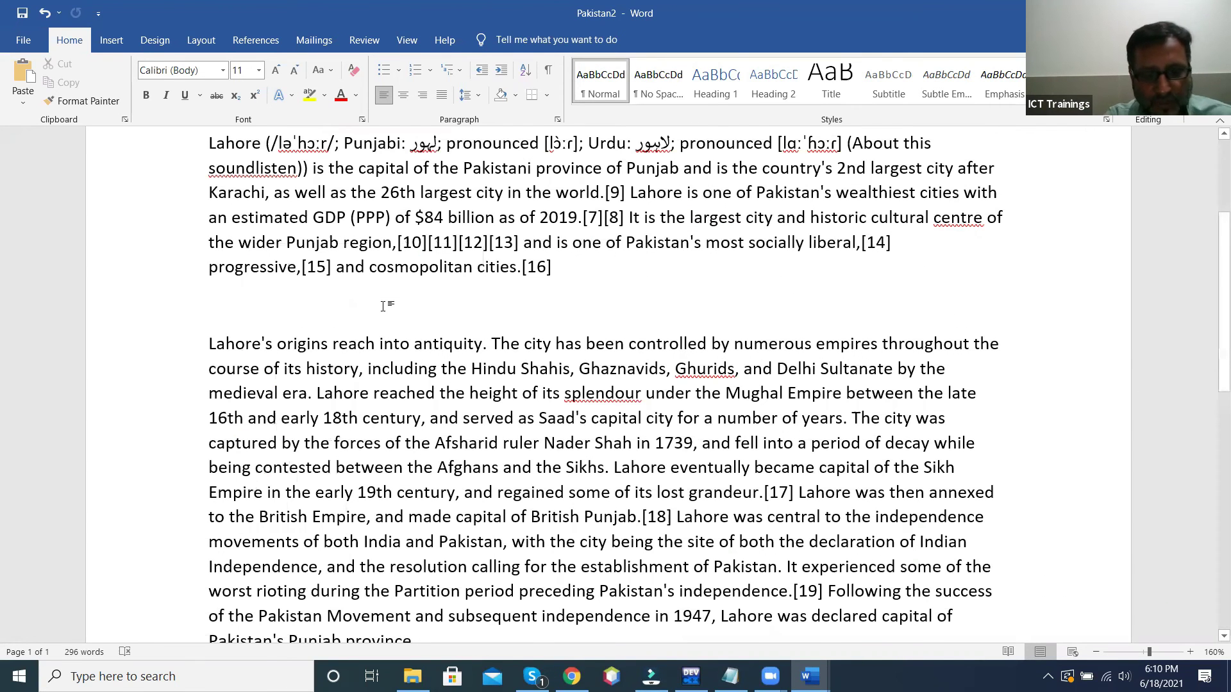
key(ctrl+v)
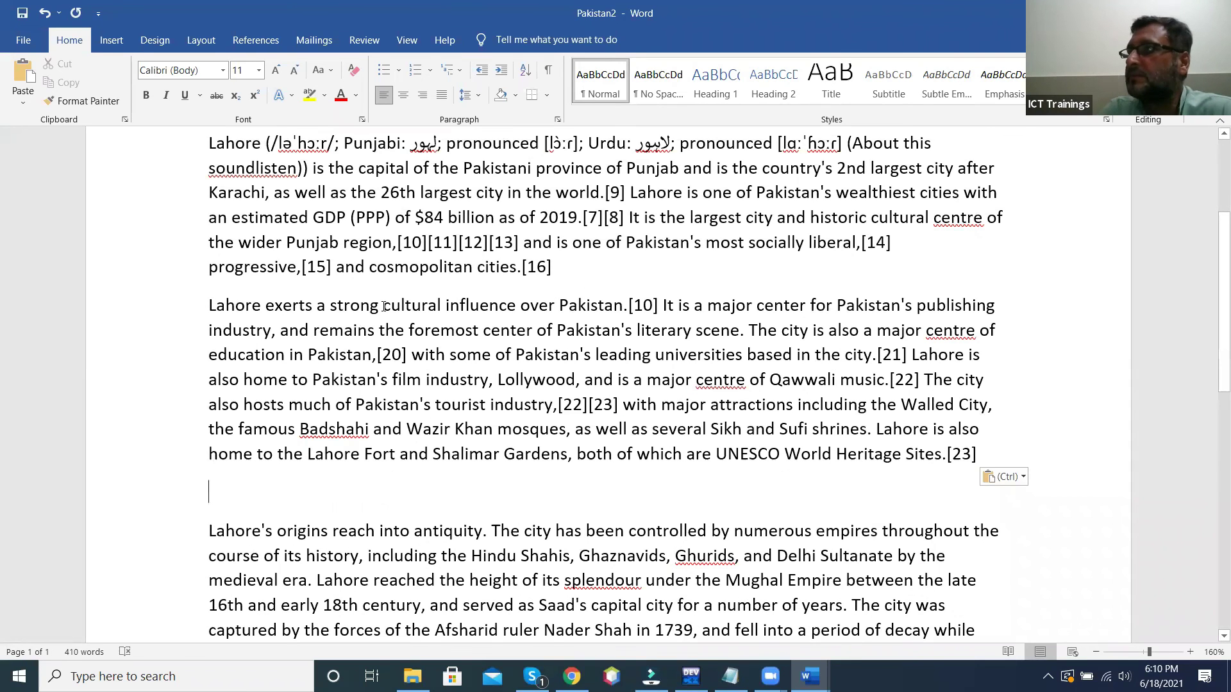
key(ctrl+z)
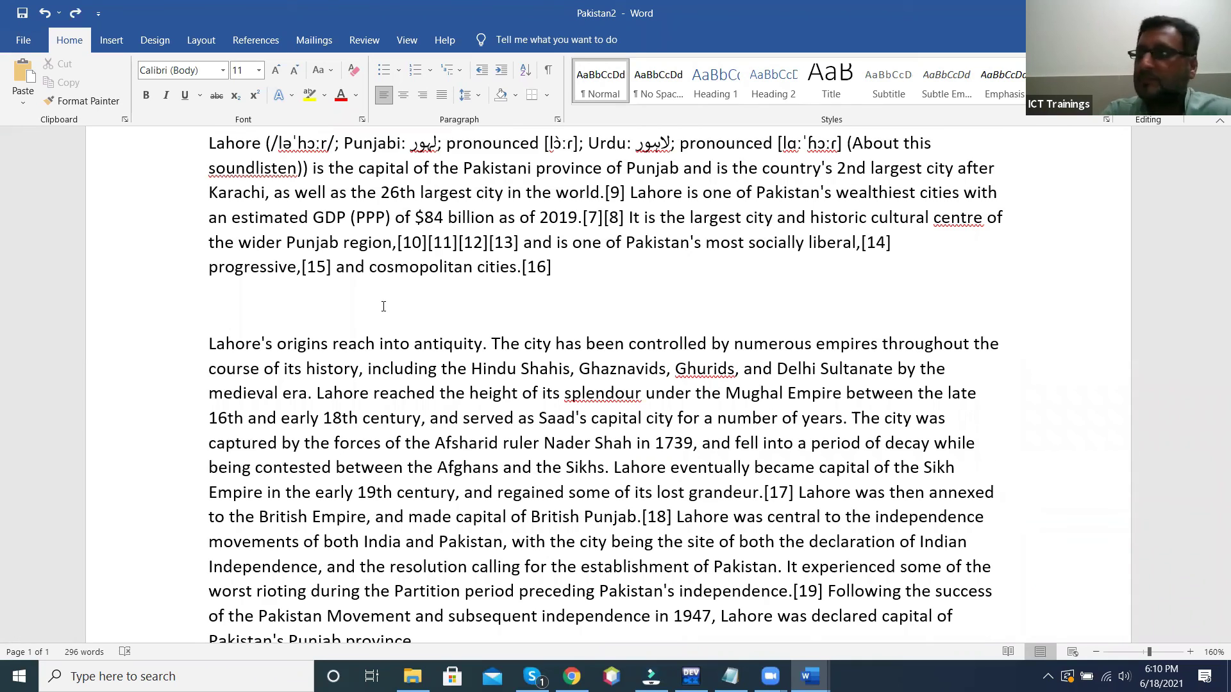
key(ctrl+y)
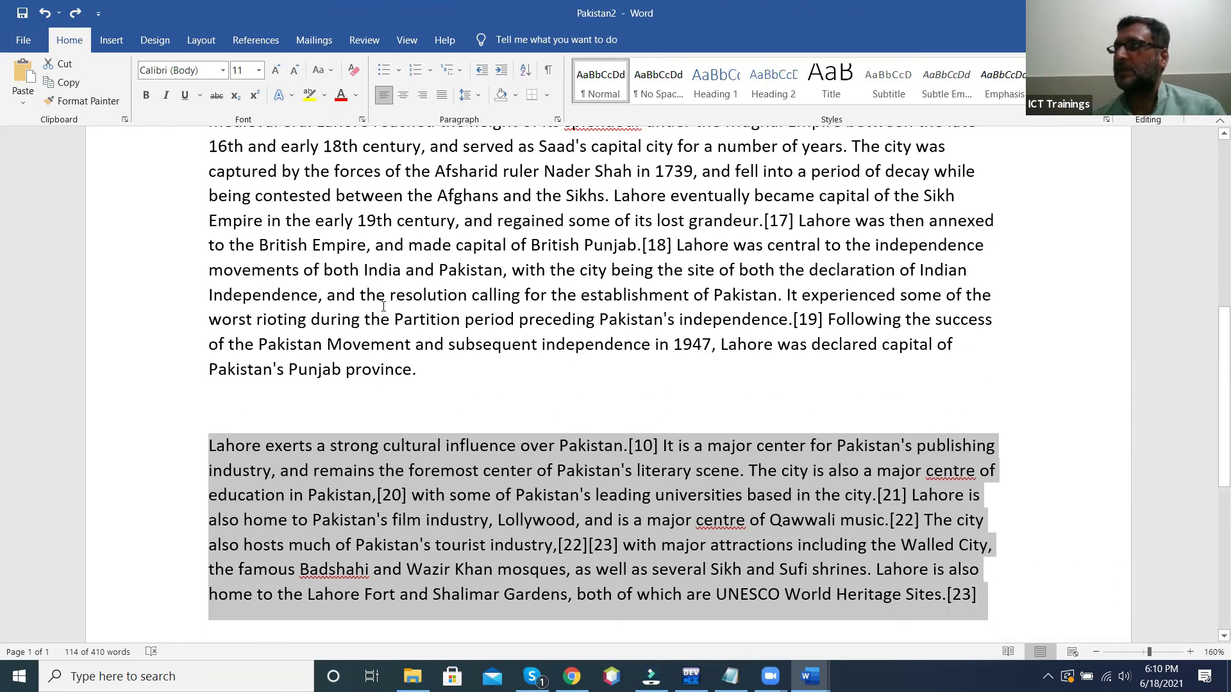
key(ctrl+z)
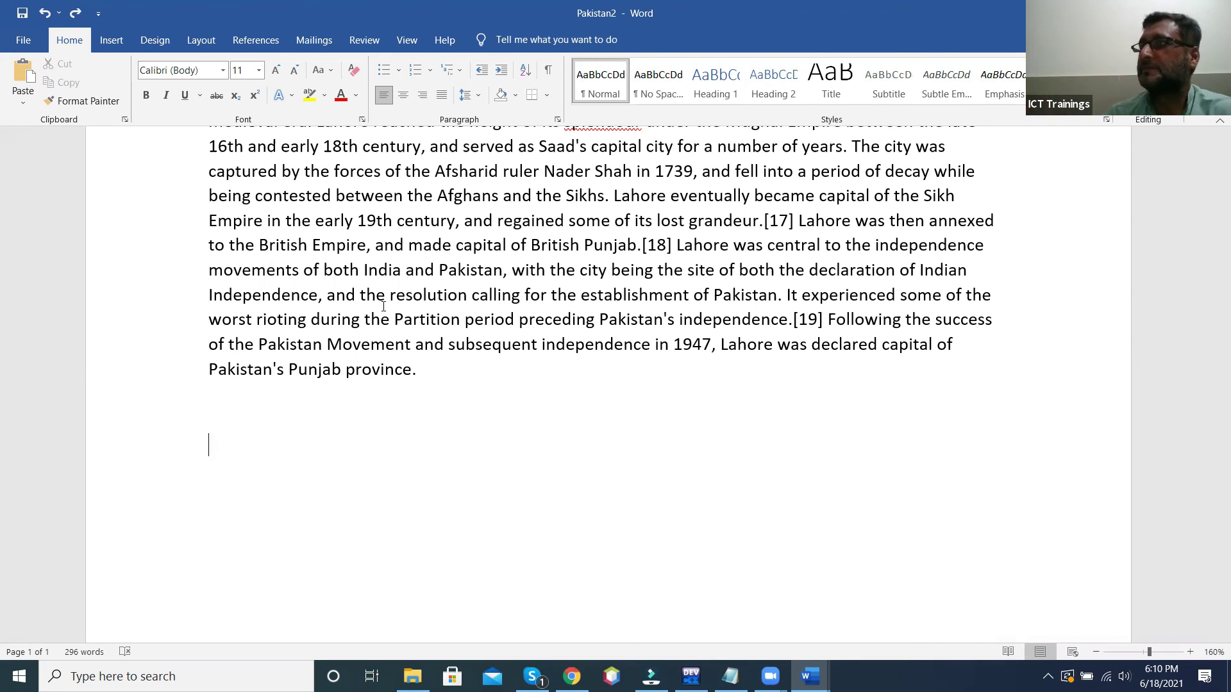
key(ctrl+z)
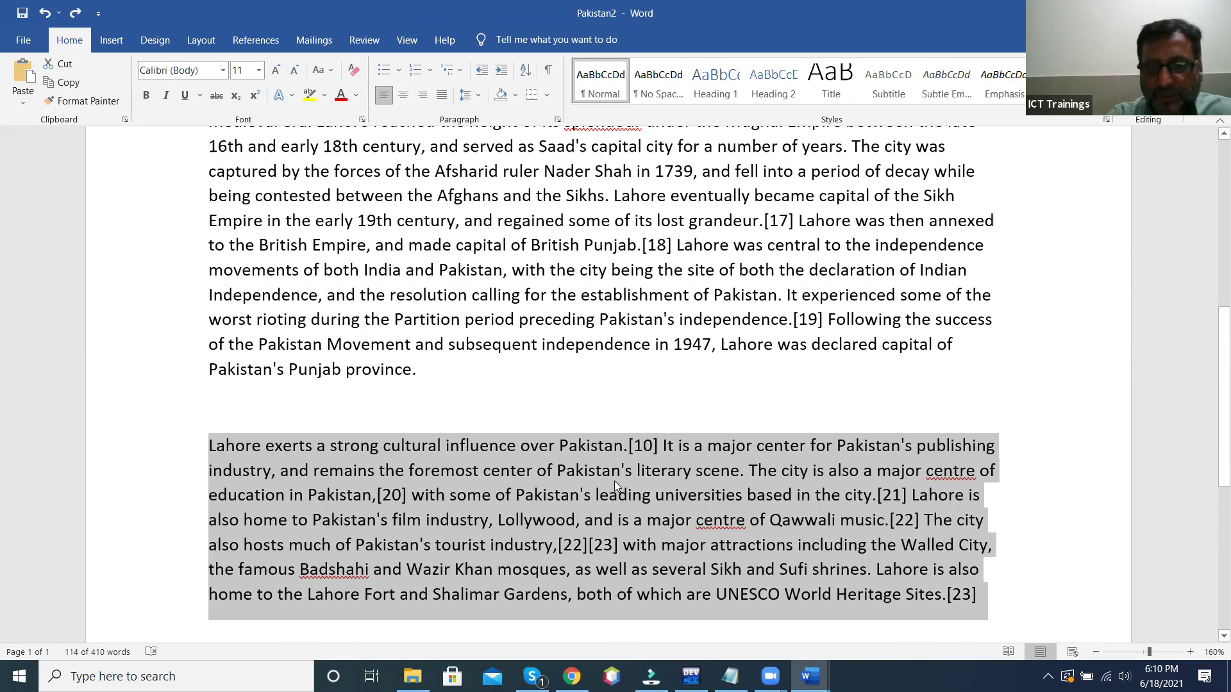
Step: Paste the cultural-influence paragraph on the blank line following the opening Lahore paragraph
scroll(614, 481, up, 2)
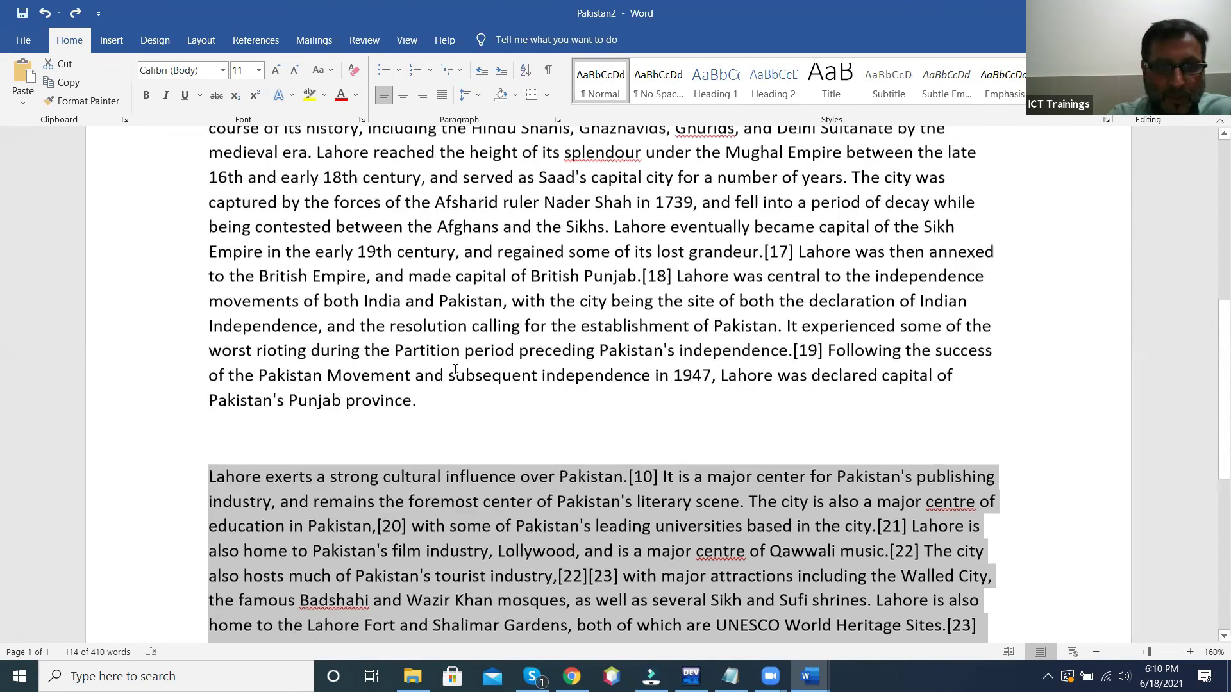
scroll(292, 397, up, 3)
click(291, 398)
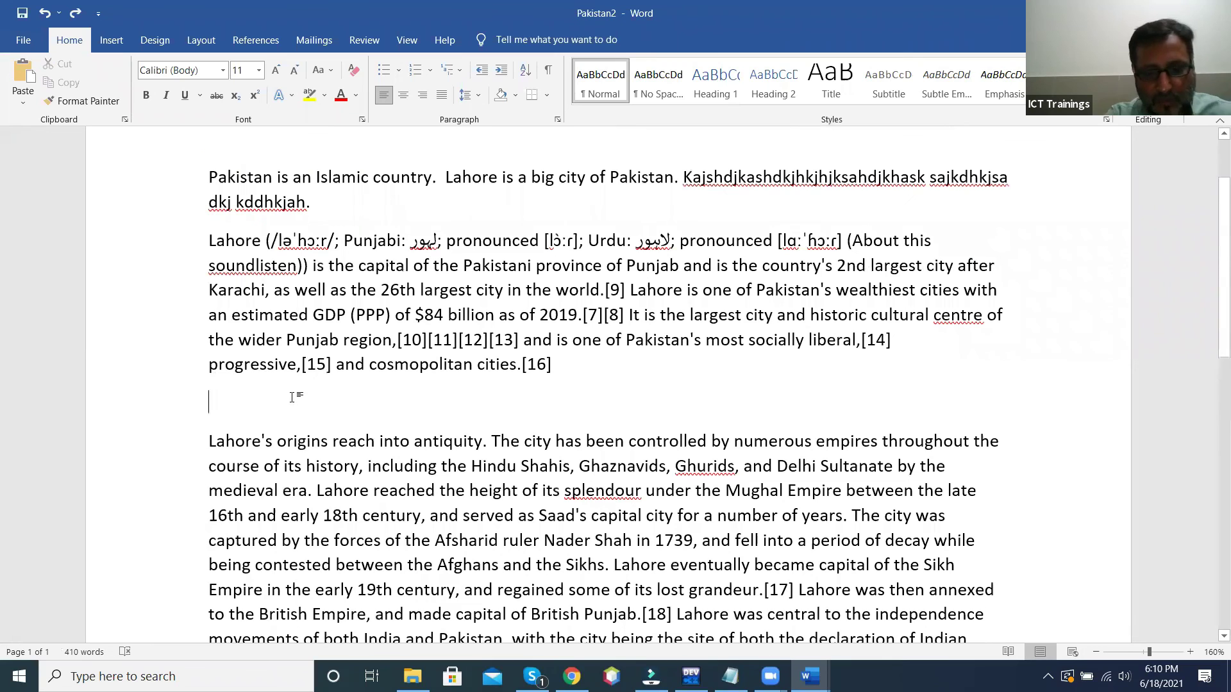
key(ctrl+v)
scroll(627, 383, down, 1)
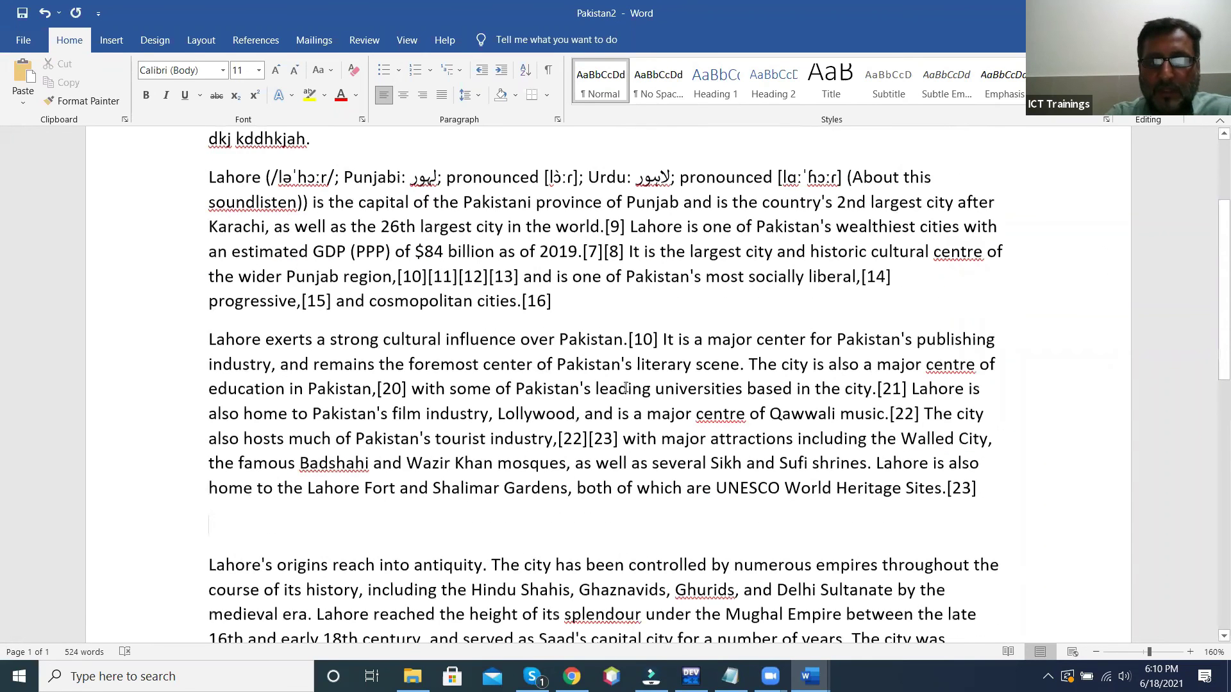
scroll(559, 500, down, 3)
scroll(578, 340, down, 6)
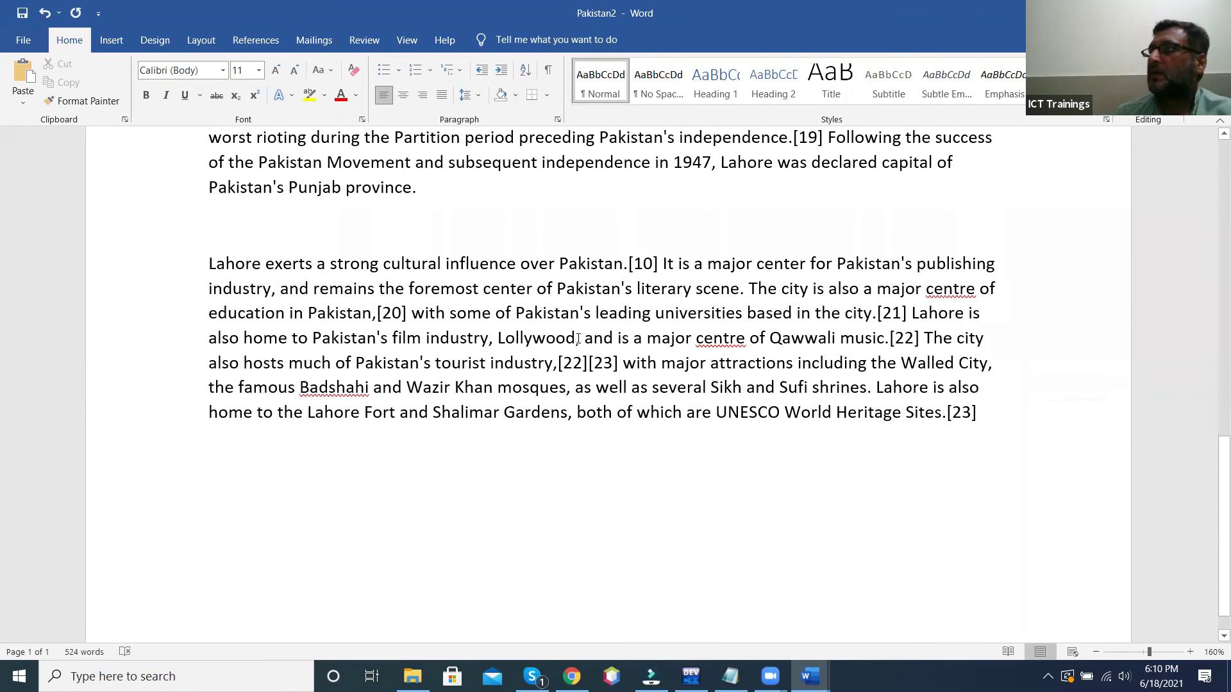